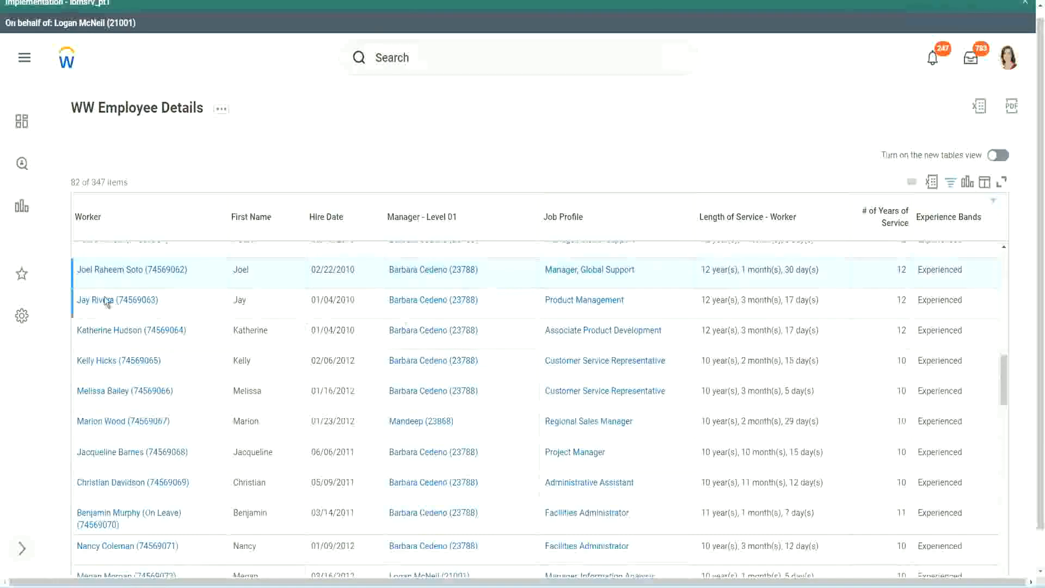
Compare the Length of Service text with the # of Years of Service values across the worker rows of the WW Employee Details report.
{"action": "mouse_move", "coordinate": [119, 275]}
{"action": "left_click_drag", "start_coordinate": [700, 271], "coordinate": [801, 270]}
{"action": "left_click", "coordinate": [874, 280]}
{"action": "double_click", "coordinate": [875, 279]}
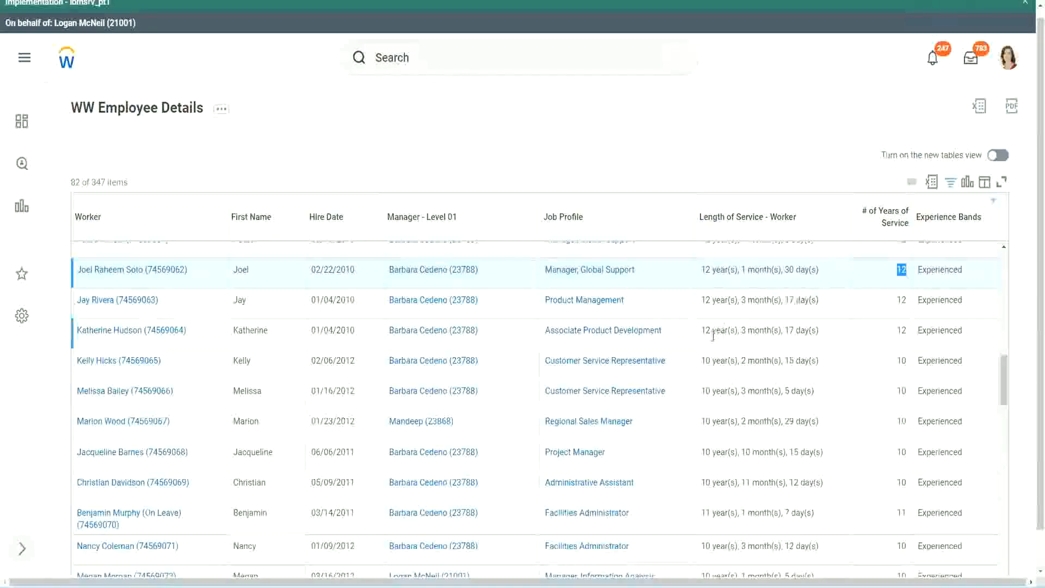
{"action": "left_click", "coordinate": [719, 483]}
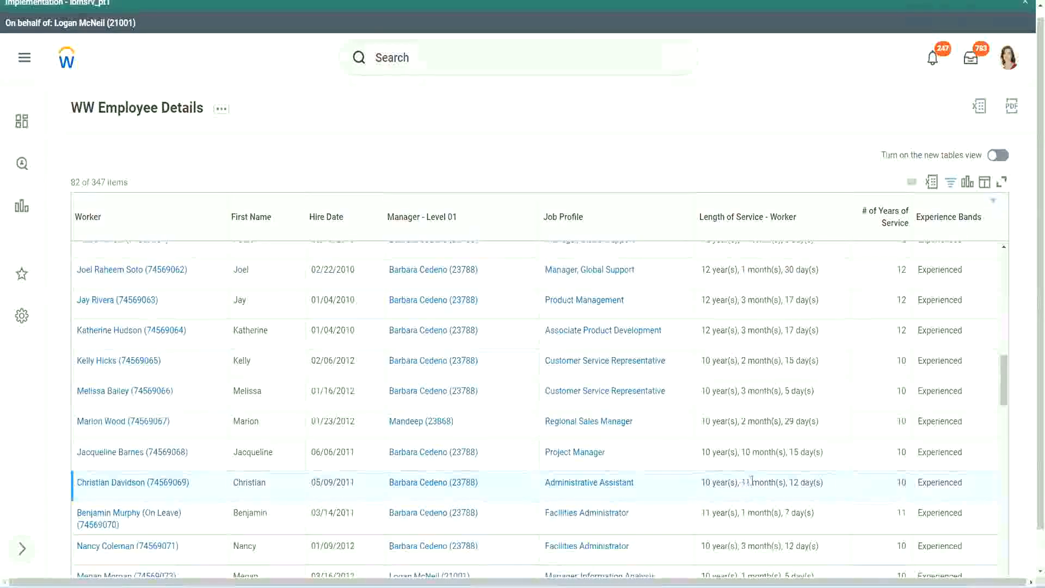
{"action": "left_click_drag", "start_coordinate": [743, 482], "coordinate": [799, 483]}
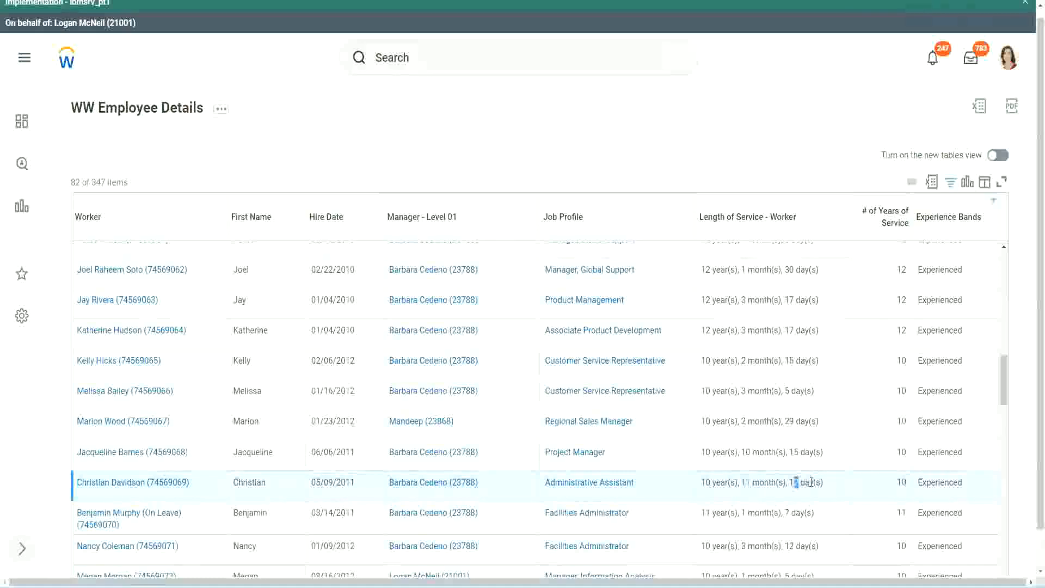
{"action": "left_click", "coordinate": [811, 482]}
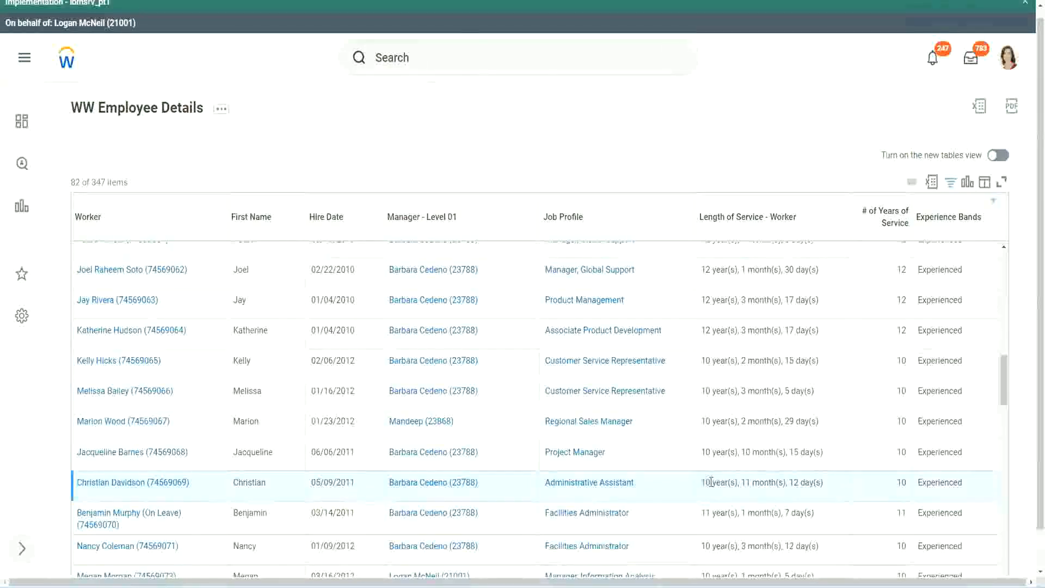
{"action": "double_click", "coordinate": [901, 482]}
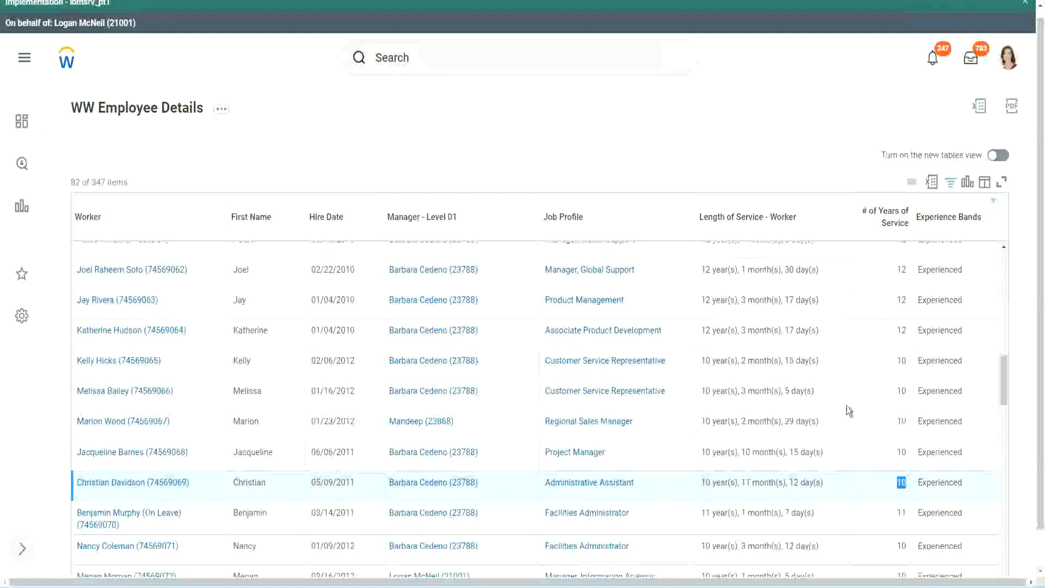
{"action": "left_click", "coordinate": [899, 344]}
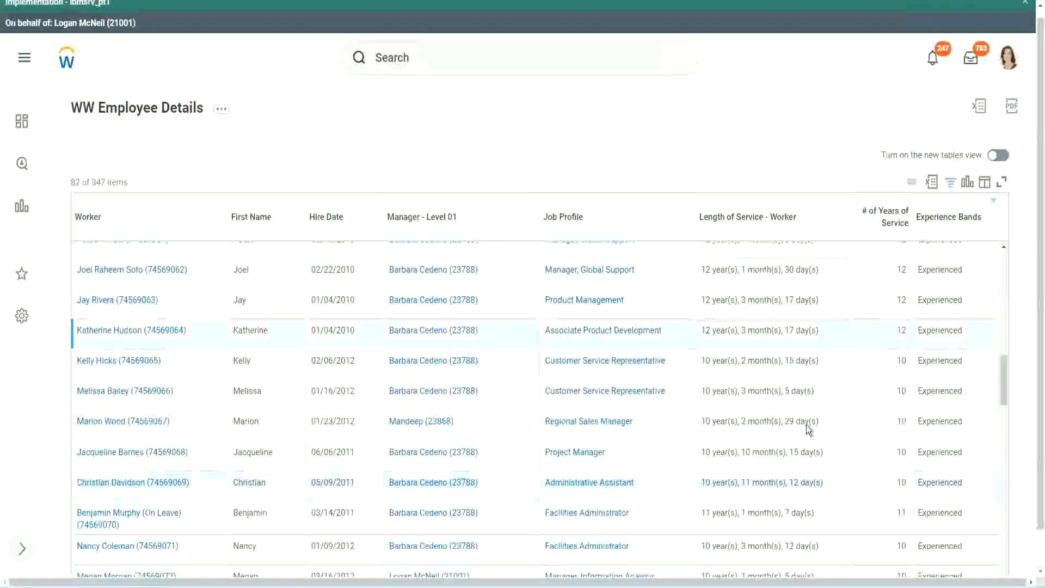
{"action": "double_click", "coordinate": [714, 479]}
{"action": "left_click", "coordinate": [789, 479]}
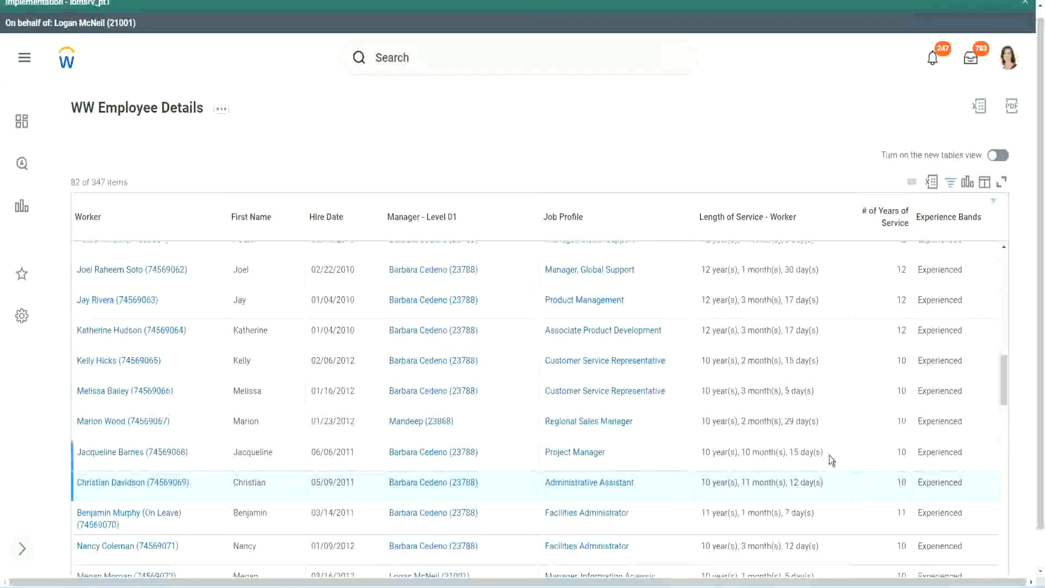
{"action": "double_click", "coordinate": [902, 270]}
{"action": "left_click_drag", "start_coordinate": [700, 270], "coordinate": [830, 266]}
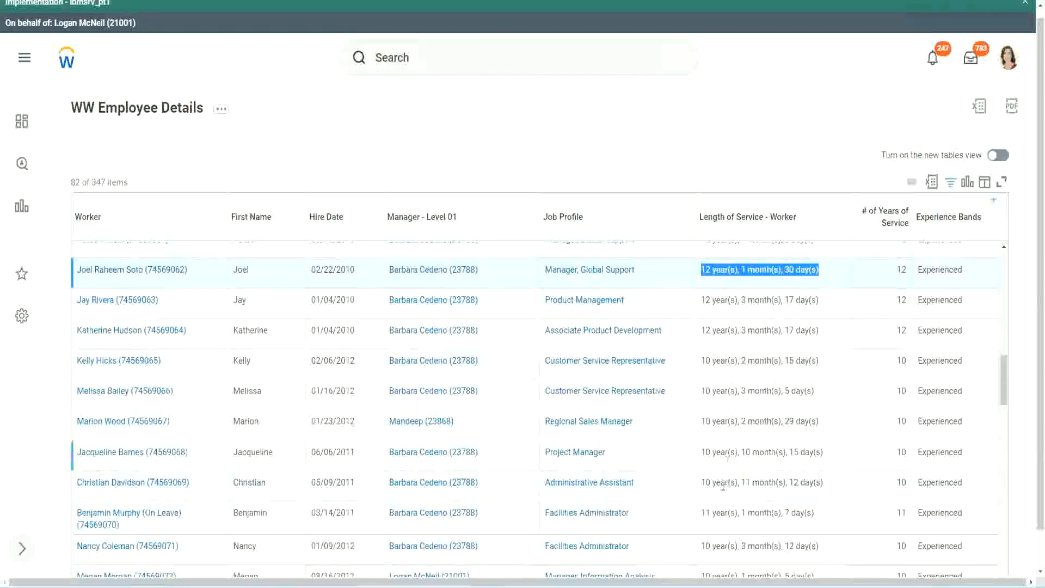
{"action": "left_click", "coordinate": [779, 483]}
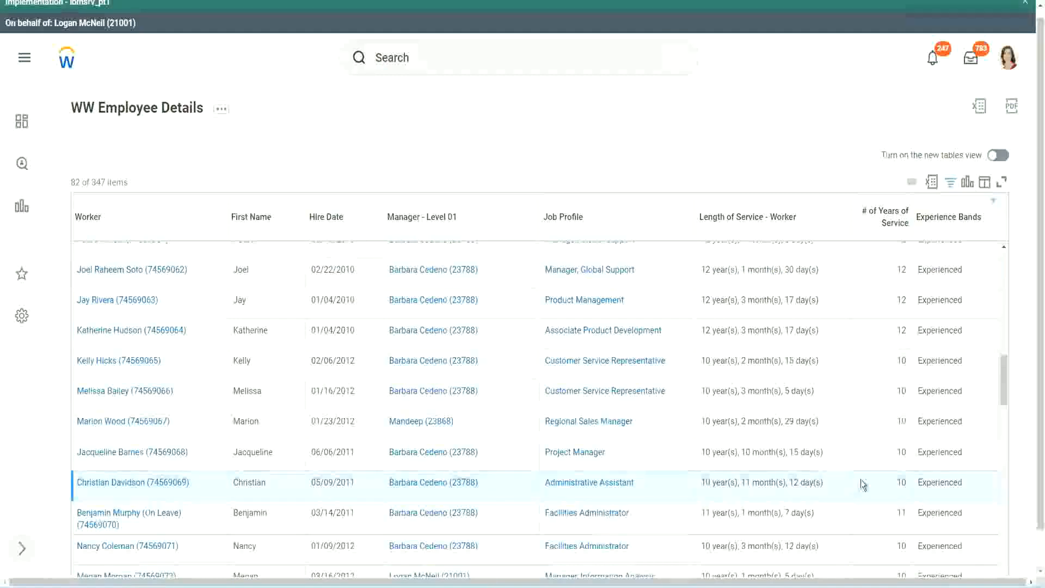
{"action": "double_click", "coordinate": [899, 482]}
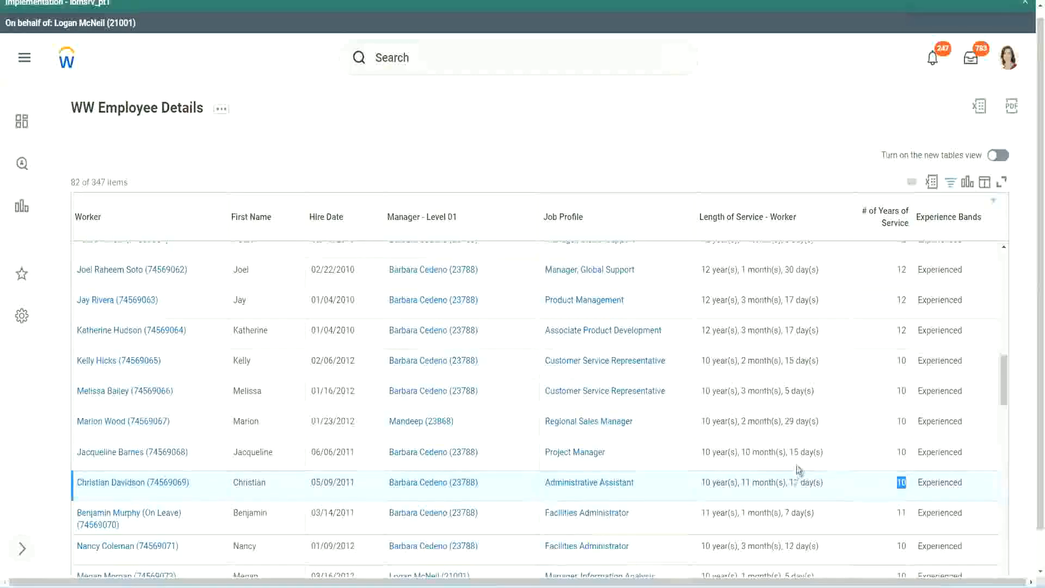
{"action": "left_click", "coordinate": [864, 485]}
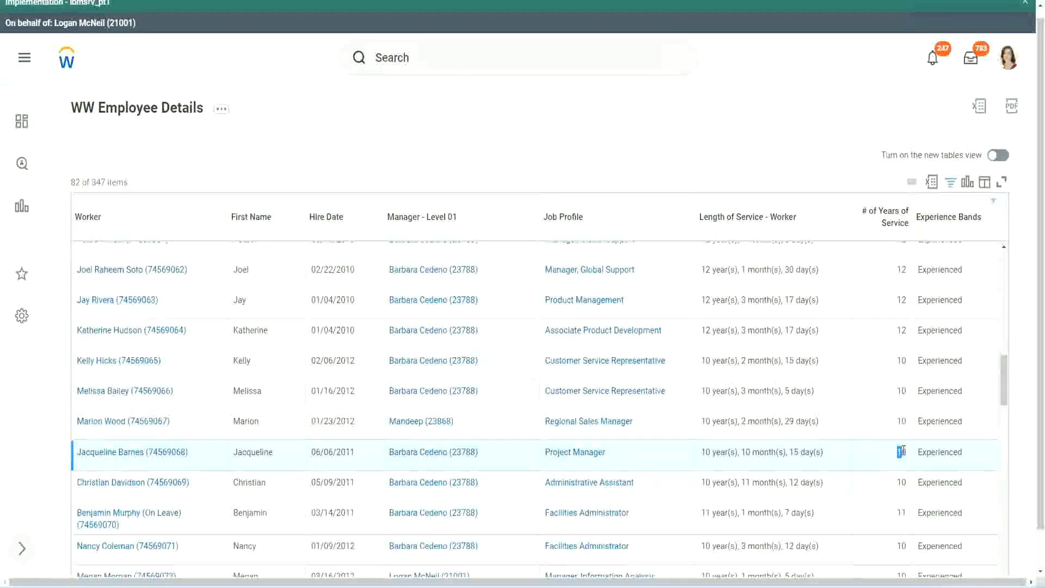
{"action": "double_click", "coordinate": [745, 452]}
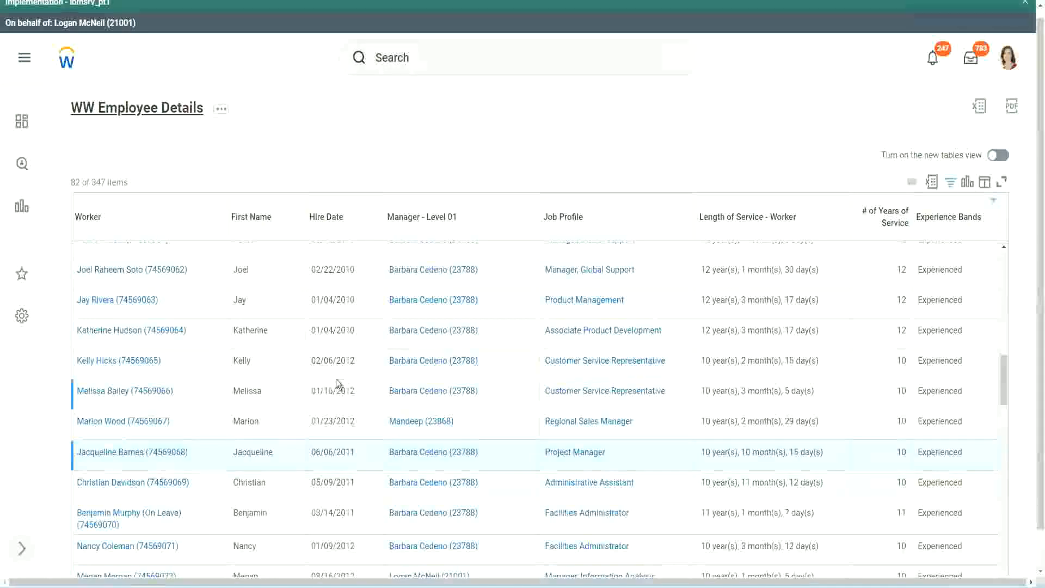
Open the CF-WW-Eval Exp-Derive Experience Bands from Years of Service field from the report's columns in a new tab and dismiss the Implementation banner.
{"action": "scroll", "coordinate": [337, 381], "scroll_direction": "down", "scroll_amount": 5}
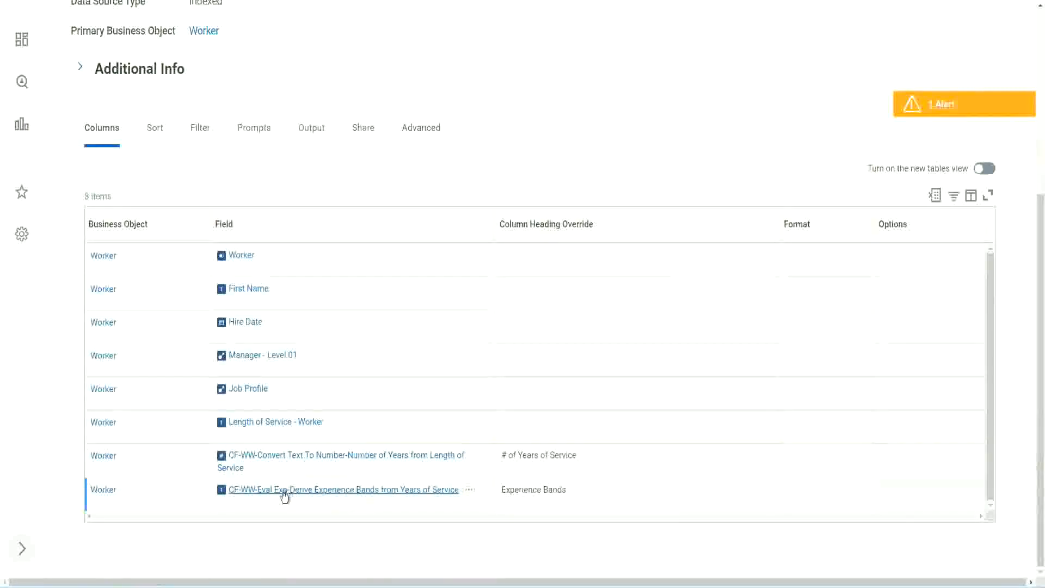
{"action": "right_click", "coordinate": [283, 496]}
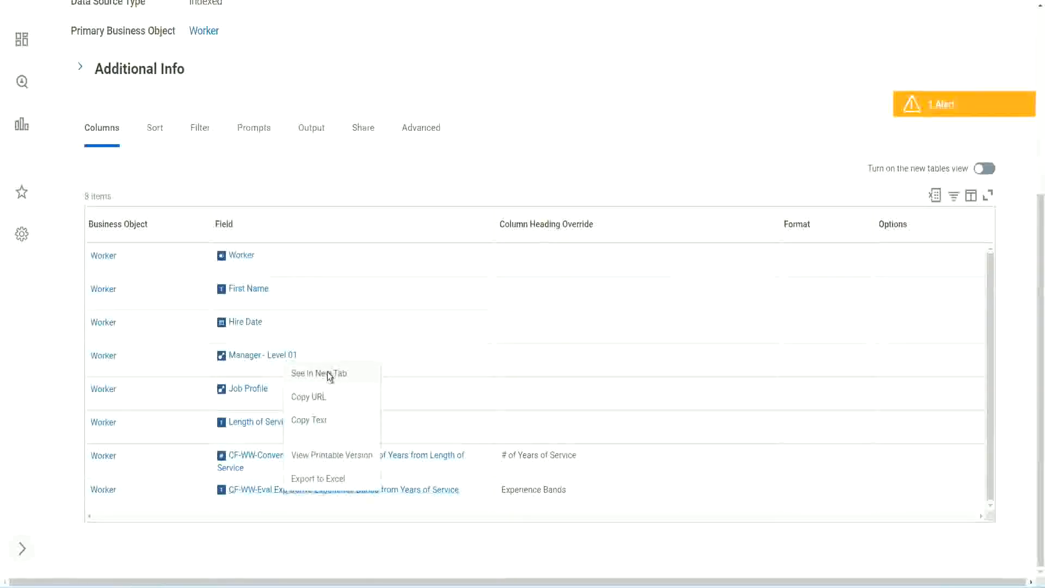
{"action": "left_click", "coordinate": [330, 374]}
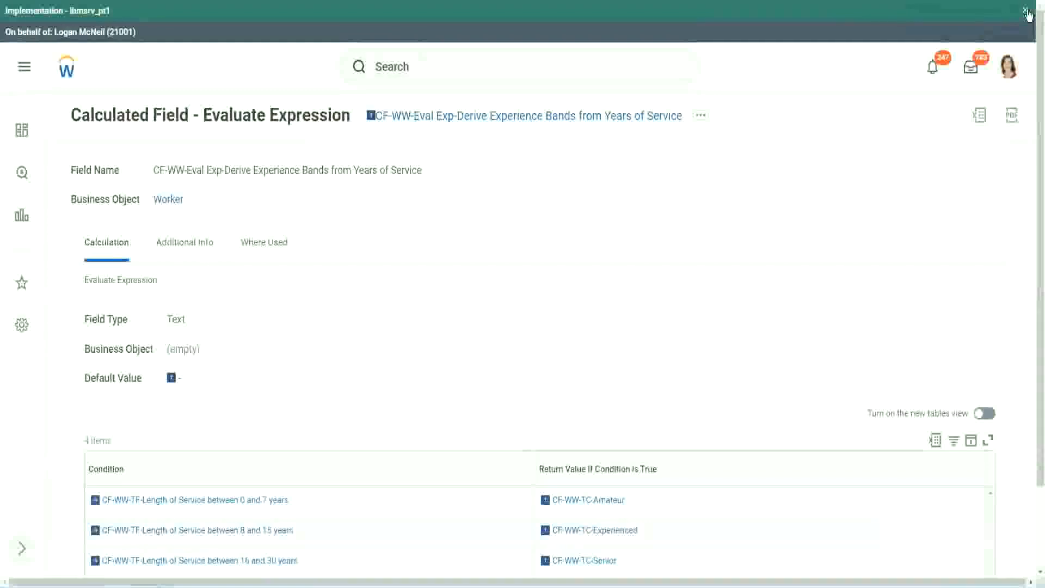
{"action": "left_click", "coordinate": [1026, 10]}
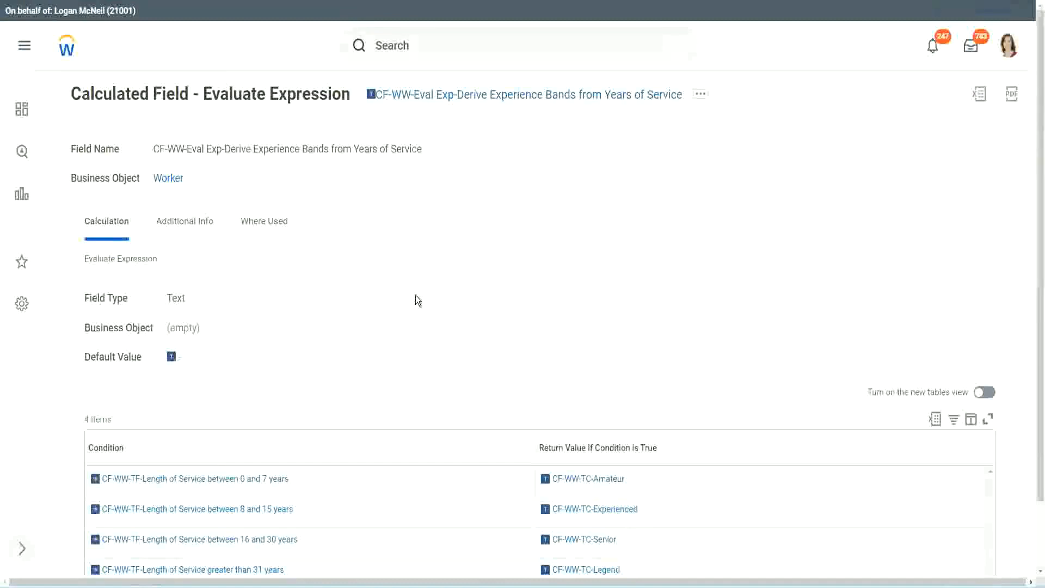
Review the Evaluate Expression conditions and copy the calculated field's name as text.
{"action": "scroll", "coordinate": [436, 291], "scroll_direction": "down", "scroll_amount": 2}
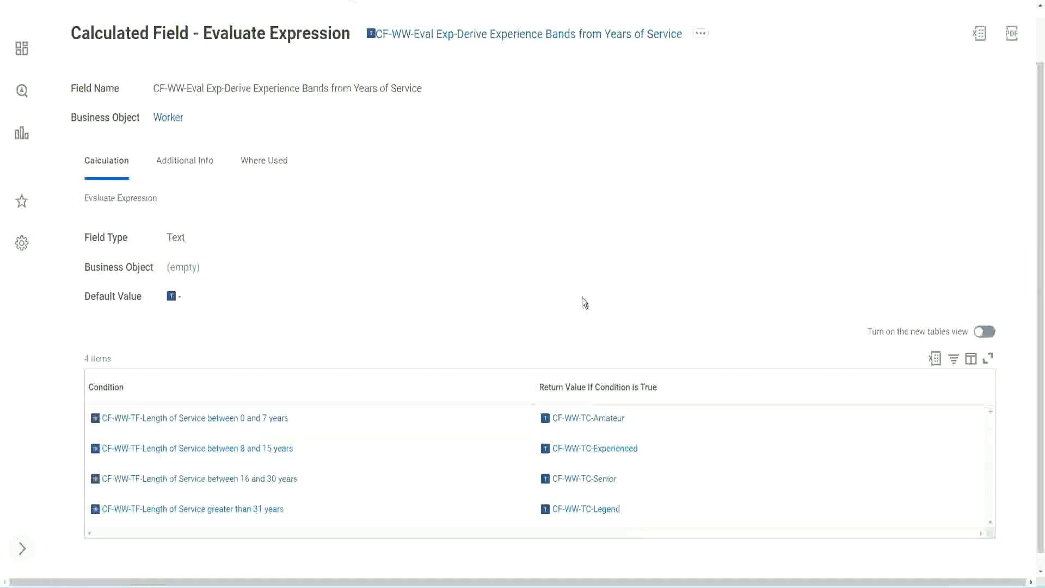
{"action": "left_click", "coordinate": [474, 385]}
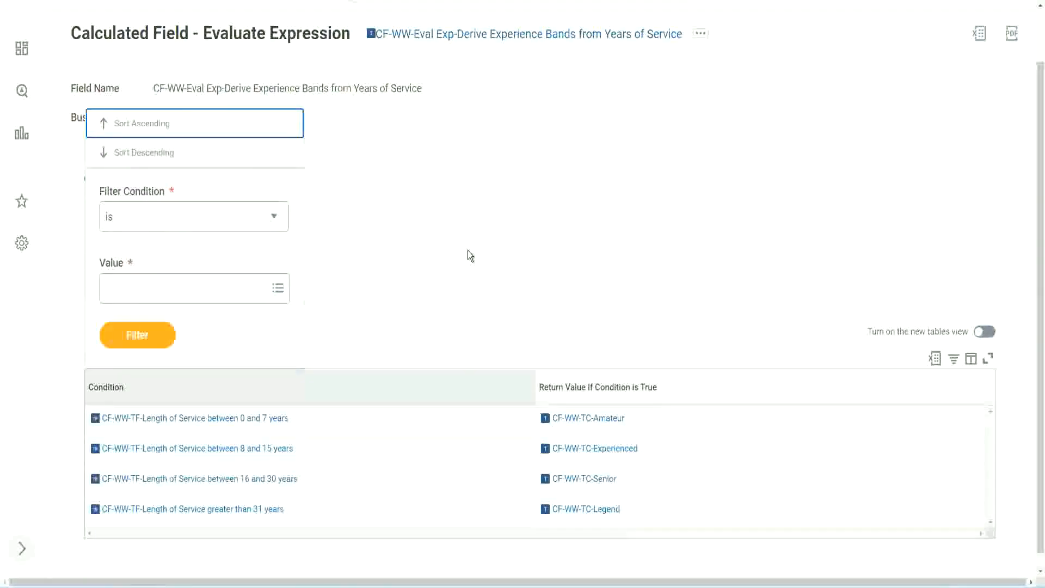
{"action": "left_click", "coordinate": [469, 255]}
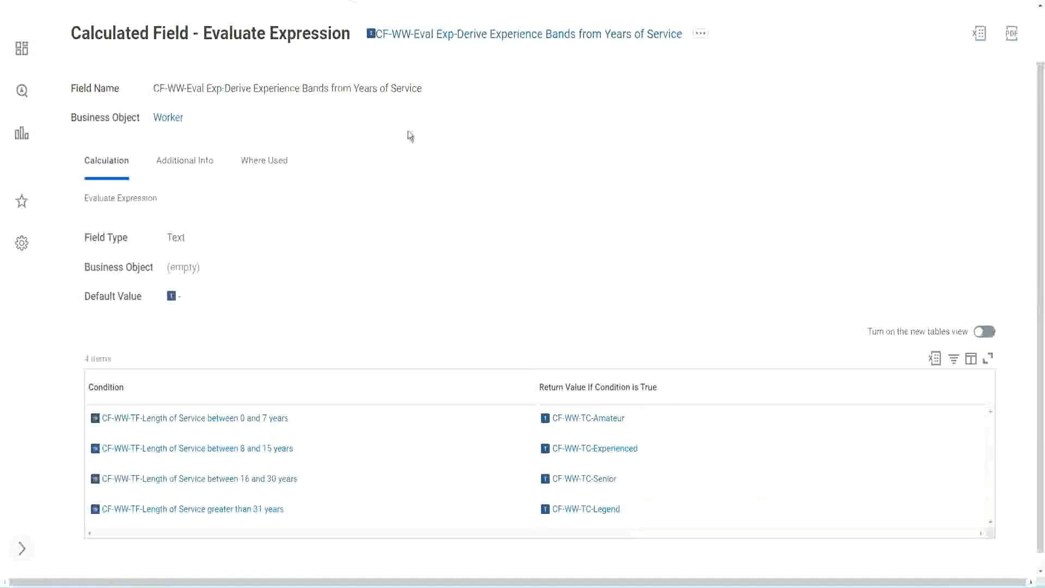
{"action": "right_click", "coordinate": [459, 39]}
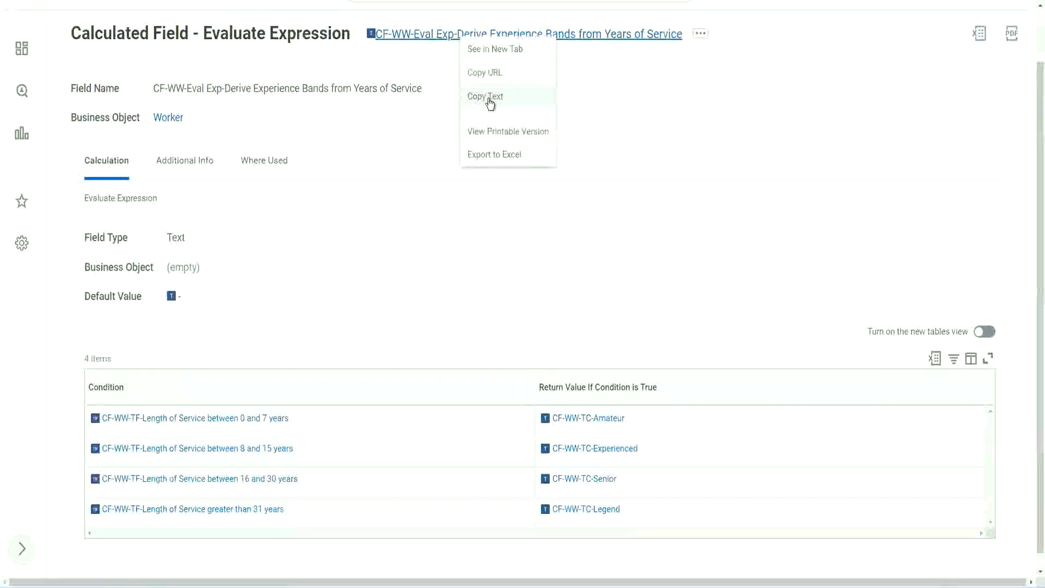
{"action": "left_click", "coordinate": [490, 104]}
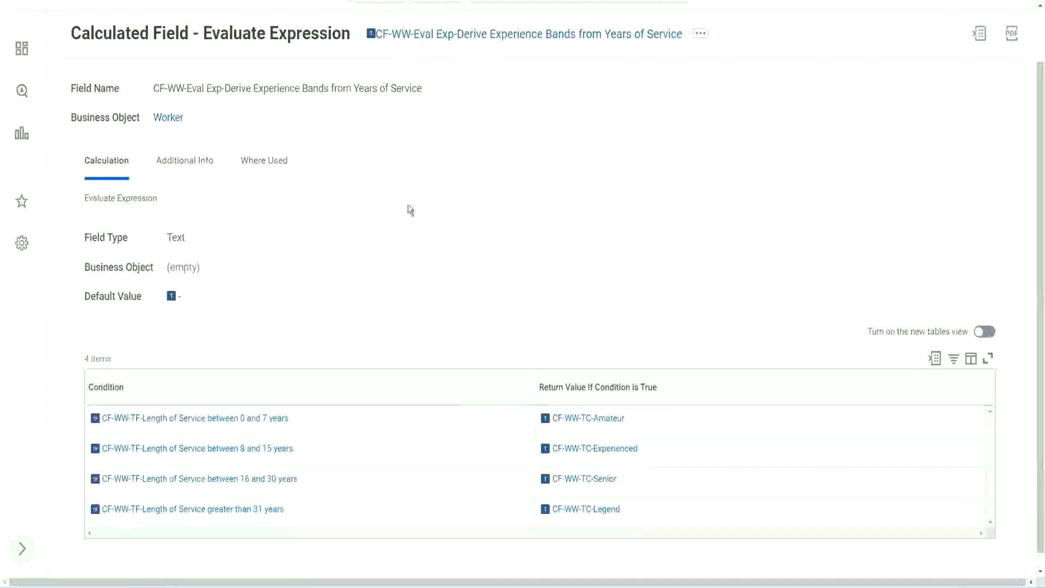
Return to the WW Employee Details report definition and open the Create Calculated Field task by searching for "create cal field".
{"action": "scroll", "coordinate": [408, 220], "scroll_direction": "up", "scroll_amount": 1}
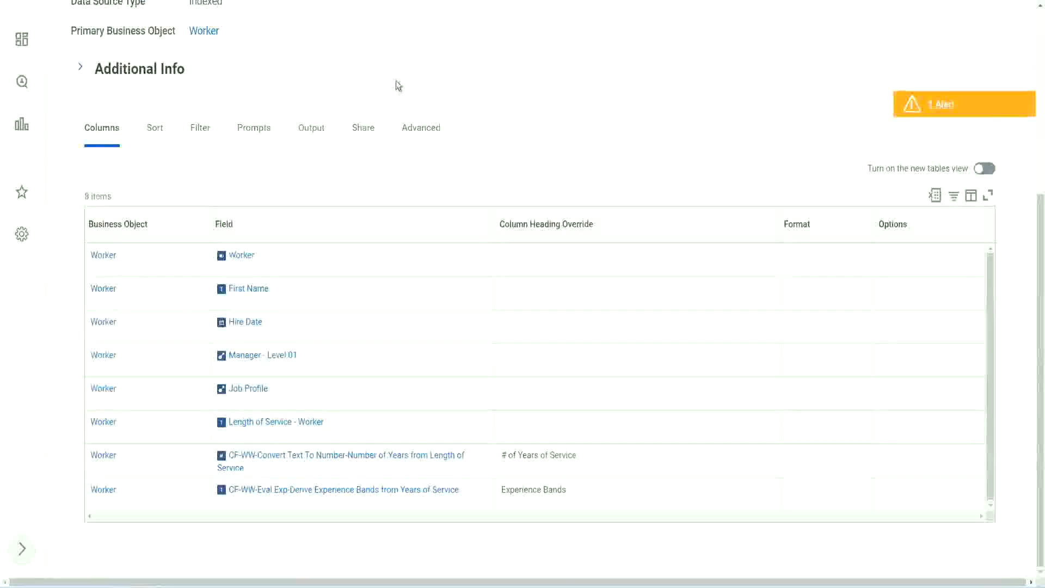
{"action": "scroll", "coordinate": [397, 84], "scroll_direction": "up", "scroll_amount": 5}
{"action": "left_click", "coordinate": [425, 65]}
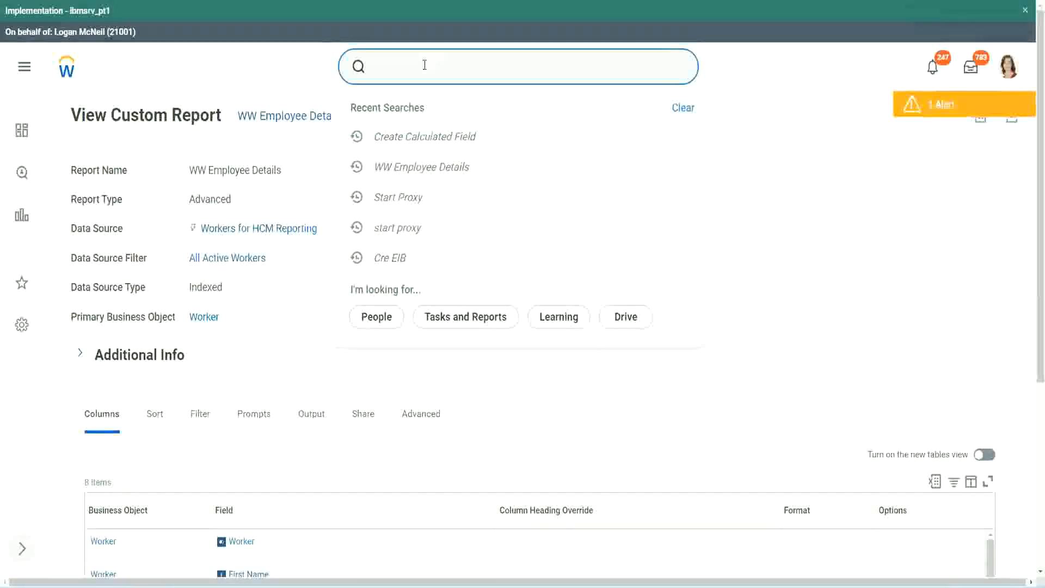
{"action": "type", "text": "create cal field"}
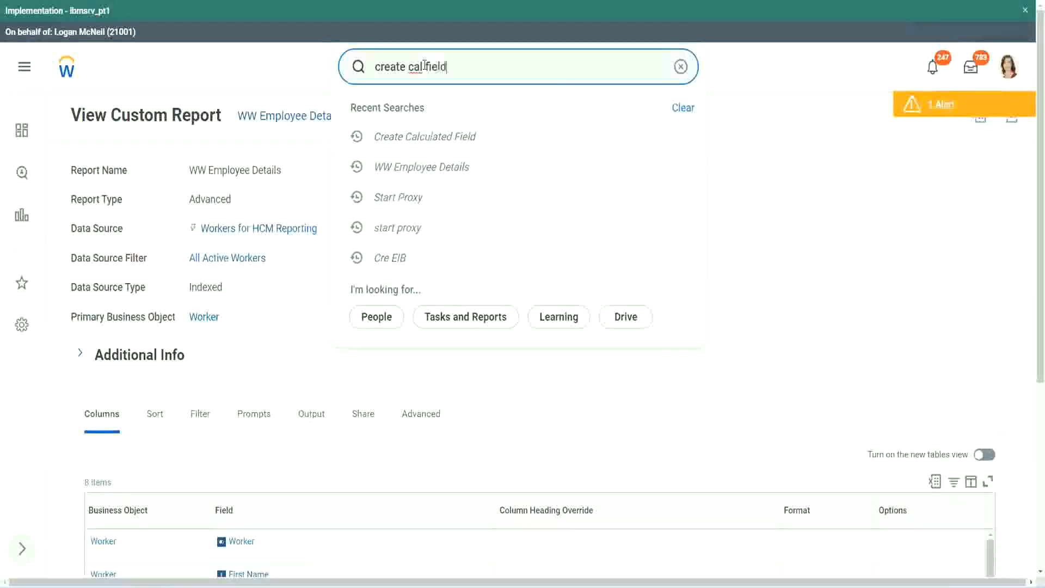
{"action": "left_click", "coordinate": [436, 113]}
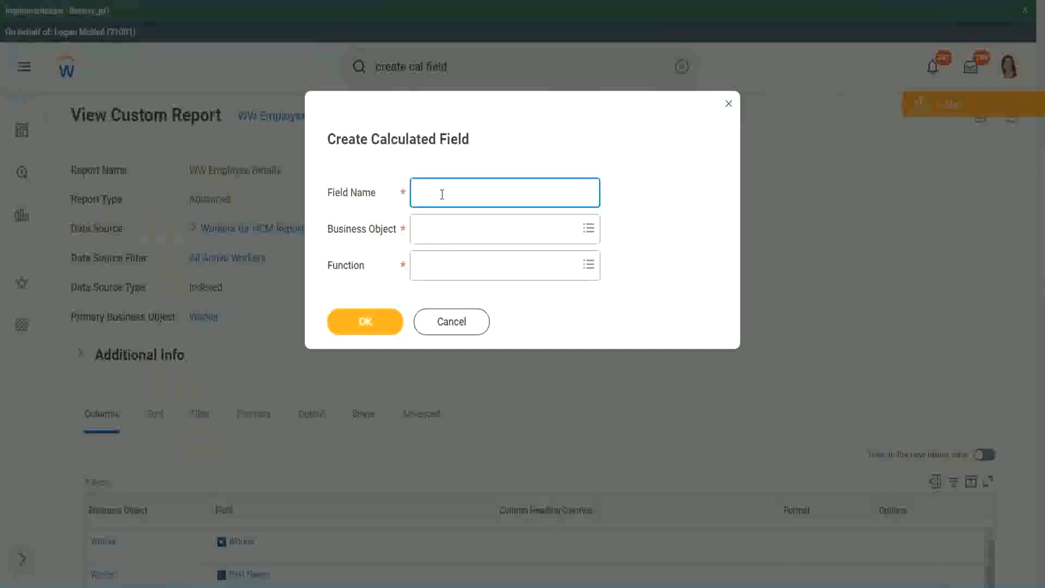
Paste the copied name as the new calculated field's name and insert "Bands" after "CF-WW-Eval Exp".
{"action": "key", "text": "ctrl+v"}
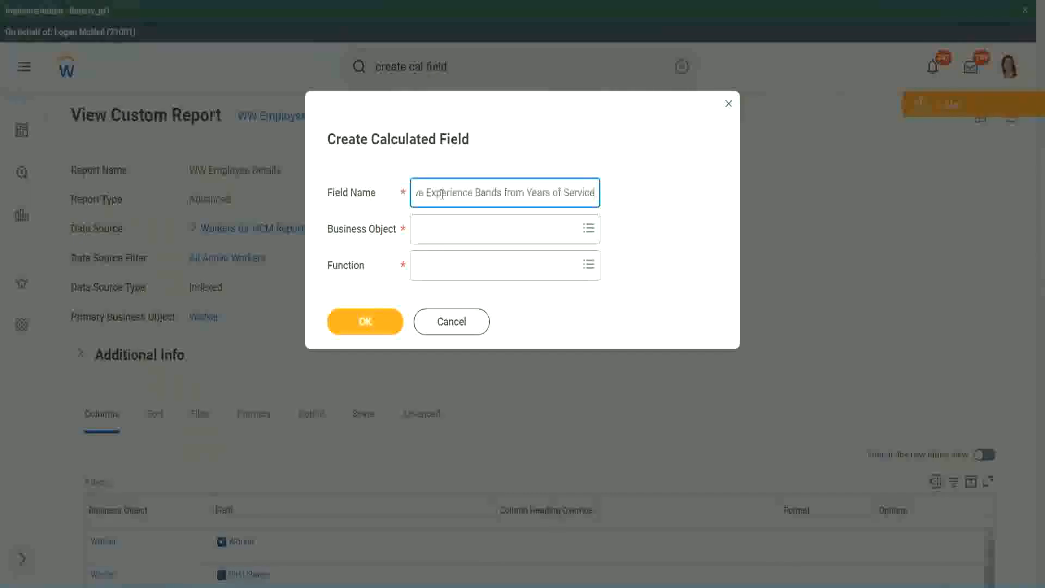
{"action": "left_click_drag", "start_coordinate": [471, 193], "coordinate": [386, 181]}
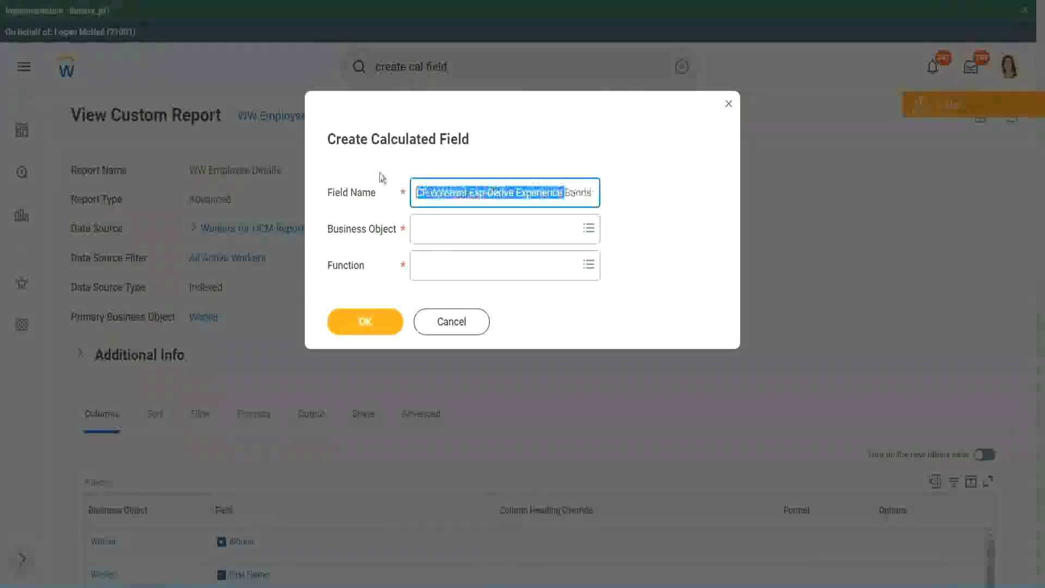
{"action": "left_click", "coordinate": [462, 189]}
{"action": "left_click_drag", "start_coordinate": [470, 193], "coordinate": [486, 193]}
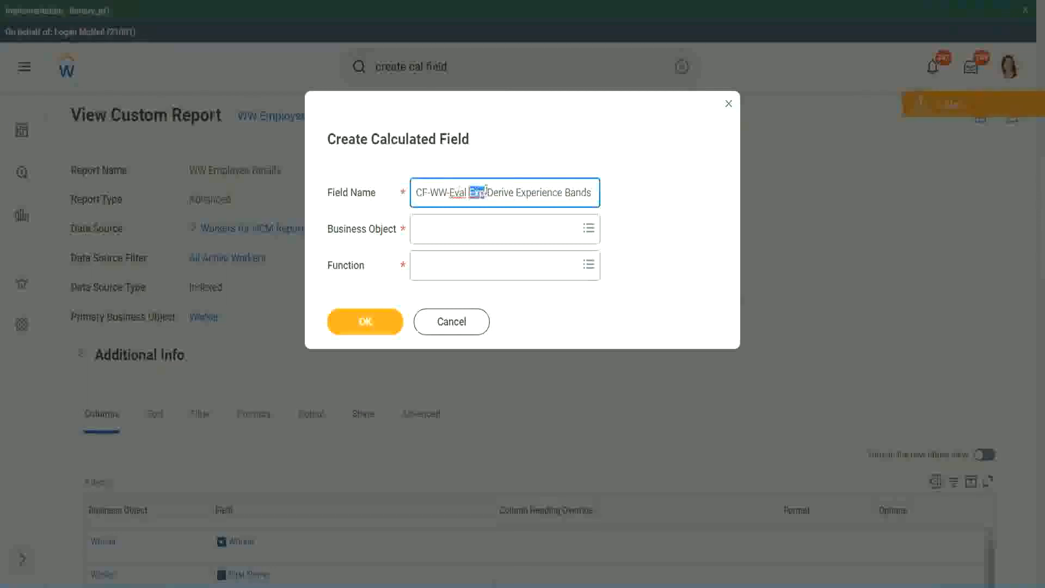
{"action": "left_click", "coordinate": [484, 194]}
{"action": "type", "text": "bands"}
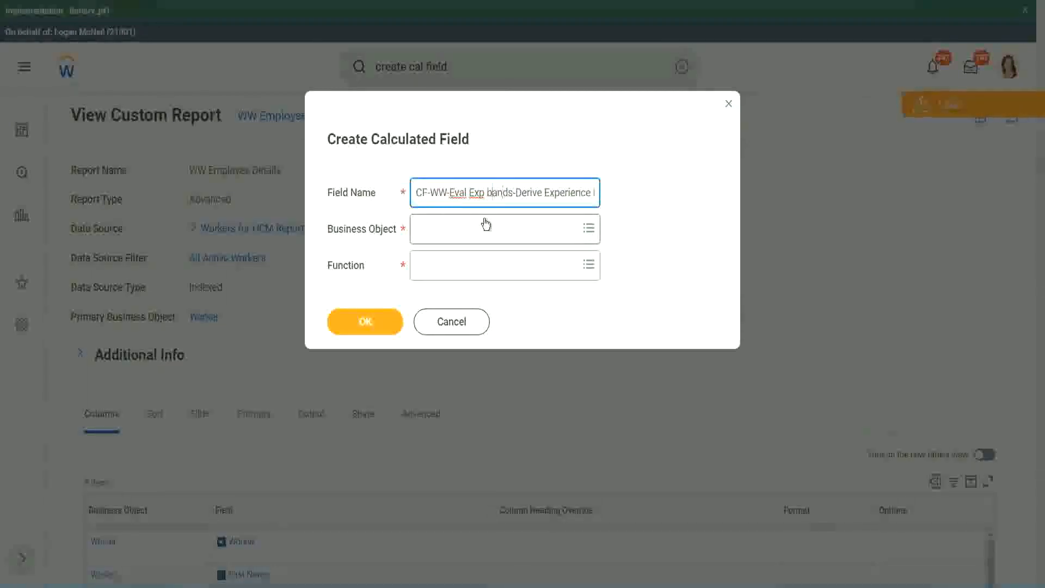
{"action": "key", "text": "Left"}
{"action": "key", "text": "Left"}
{"action": "key", "text": "Left"}
{"action": "key", "text": "Left"}
{"action": "key", "text": "BackSpace"}
{"action": "type", "text": "B"}
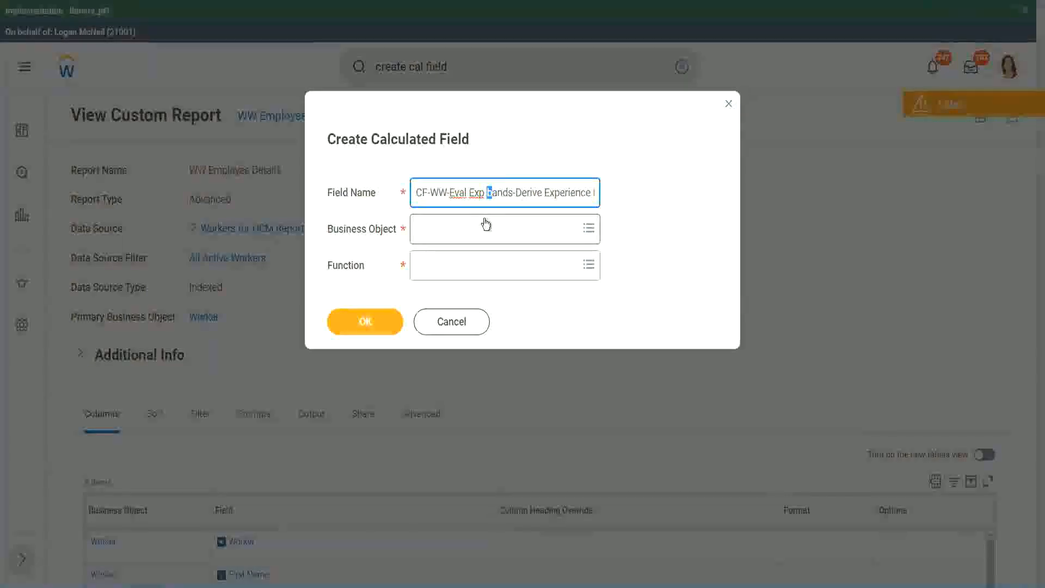
{"action": "key", "text": "Right"}
{"action": "key", "text": "Right"}
{"action": "key", "text": "Right"}
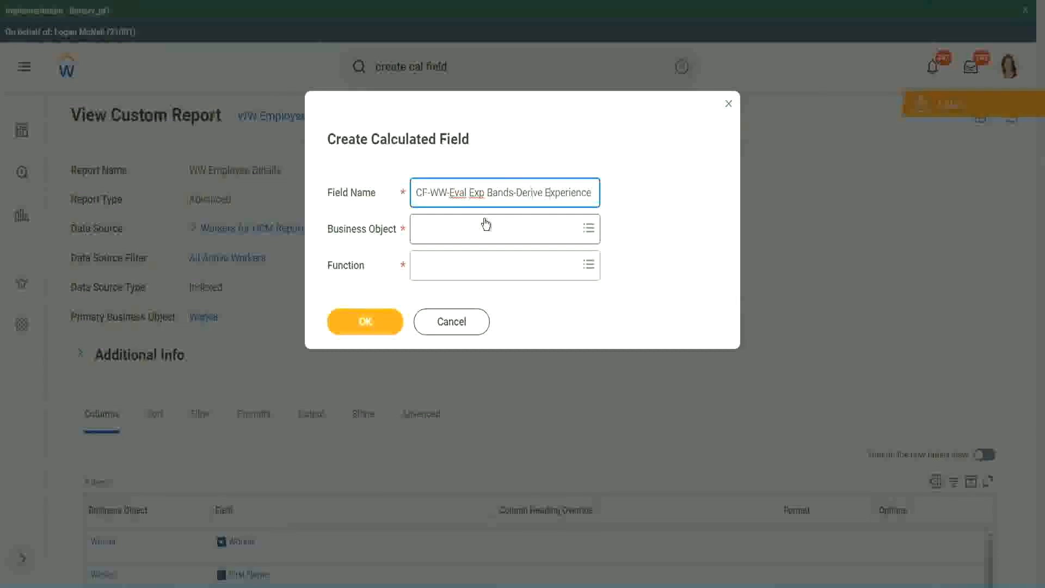
Replace "Derive" with "Determine" in the new calculated field's name.
{"action": "key", "text": "End"}
{"action": "type", "text": "s from Years of"}
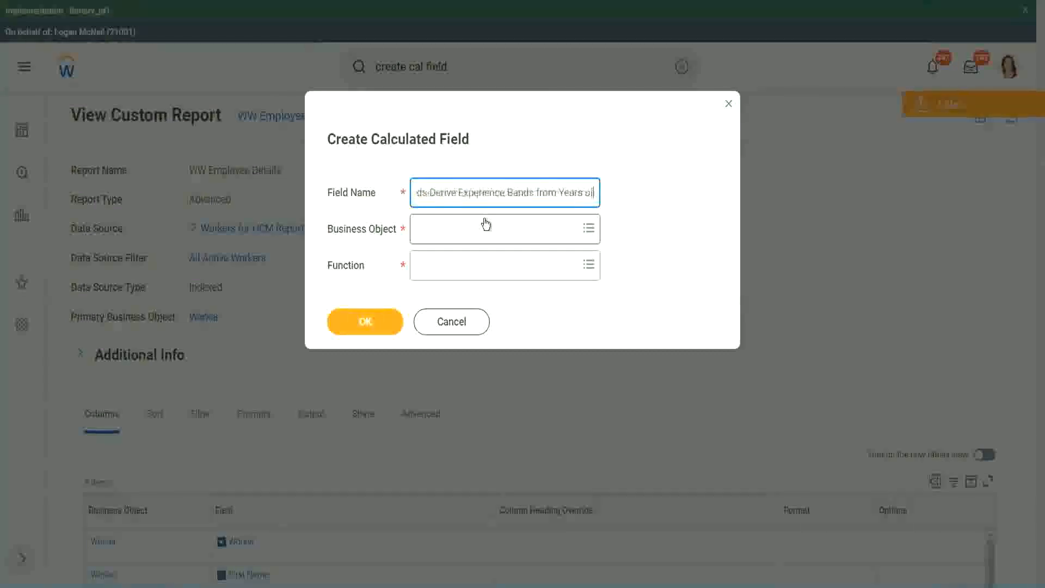
{"action": "key", "text": "Left"}
{"action": "key", "text": "Left"}
{"action": "key", "text": "Left"}
{"action": "key", "text": "Left"}
{"action": "key", "text": "Left"}
{"action": "key", "text": "Left"}
{"action": "key", "text": "Left"}
{"action": "key", "text": "Left"}
{"action": "key", "text": "Left"}
{"action": "key", "text": "Left"}
{"action": "key", "text": "Left"}
{"action": "key", "text": "Left"}
{"action": "key", "text": "Left"}
{"action": "key", "text": "Left"}
{"action": "key", "text": "Left"}
{"action": "key", "text": "Left"}
{"action": "key", "text": "Left"}
{"action": "key", "text": "Left"}
{"action": "key", "text": "Left"}
{"action": "key", "text": "Left"}
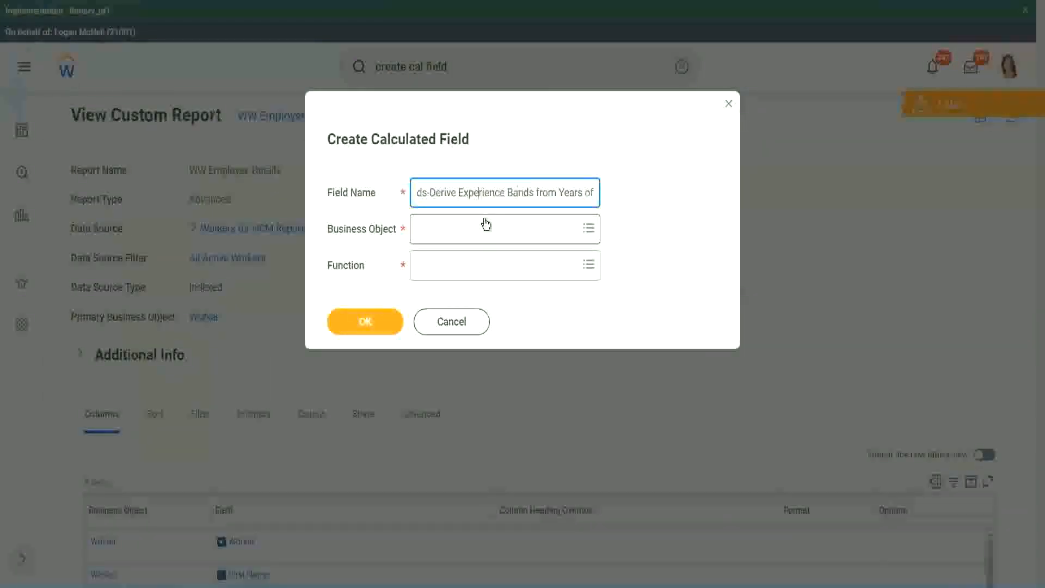
{"action": "key", "text": "Left"}
{"action": "key", "text": "Left"}
{"action": "key", "text": "Left"}
{"action": "key", "text": "shift+Left"}
{"action": "key", "text": "shift+Left"}
{"action": "key", "text": "shift+Left"}
{"action": "key", "text": "shift+Left"}
{"action": "key", "text": "shift+Left"}
{"action": "key", "text": "shift+Left"}
{"action": "type", "text": "Determine"}
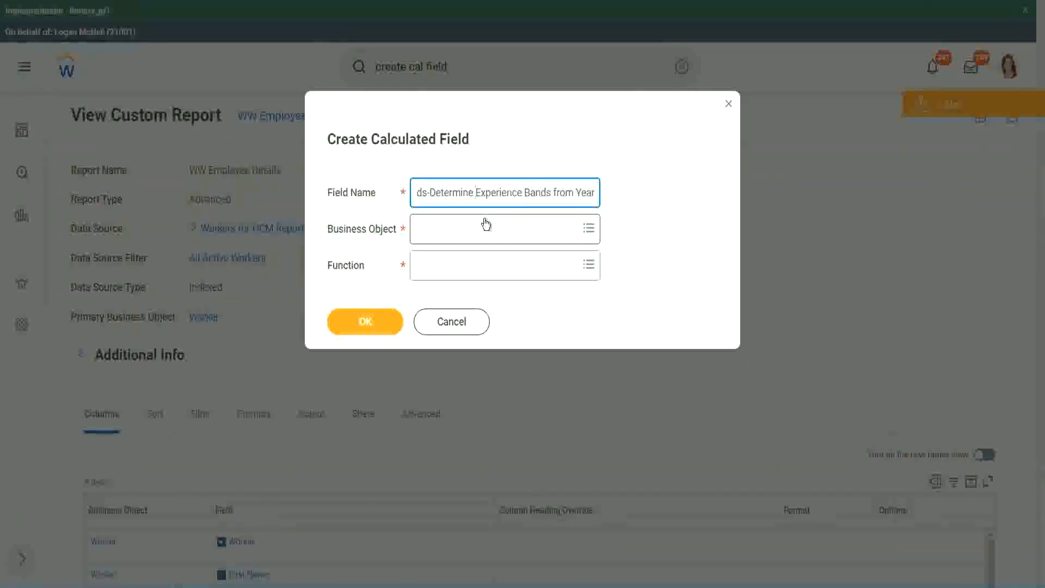
{"action": "key", "text": "End"}
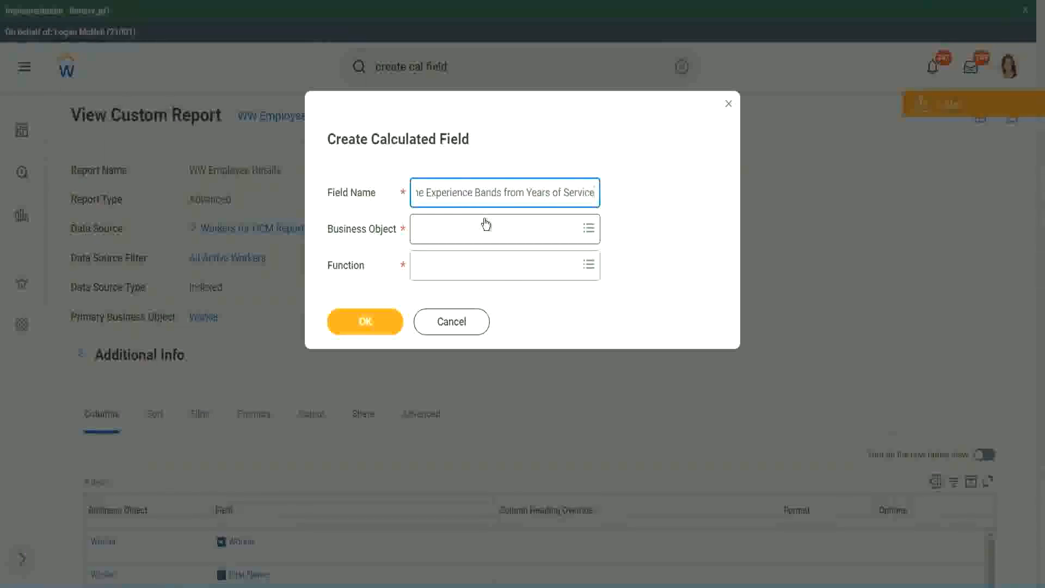
Set the new calculated field's business object to Worker and its function to Evaluate Expression Band.
{"action": "left_click", "coordinate": [465, 235]}
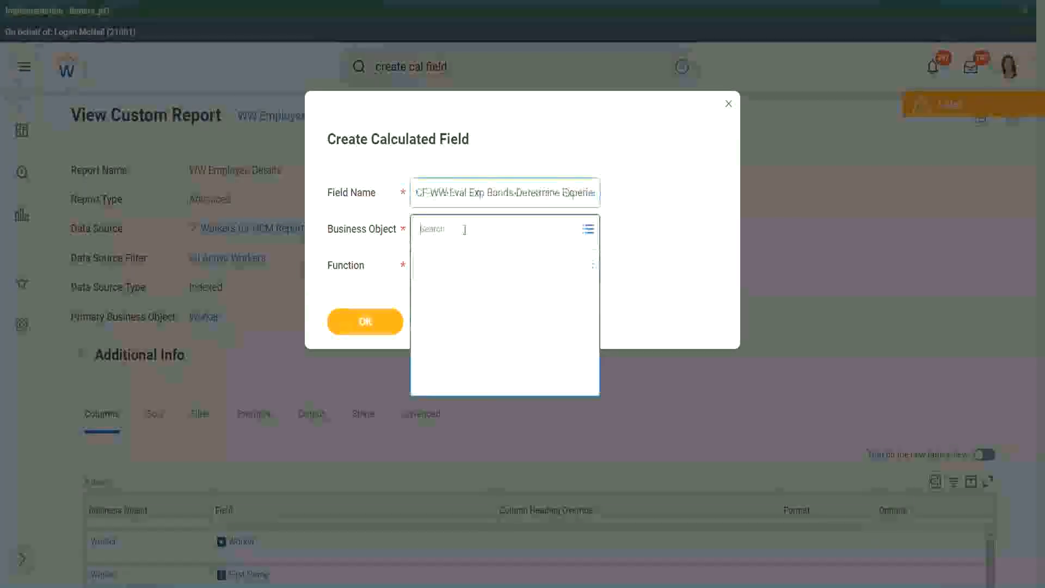
{"action": "type", "text": "work"}
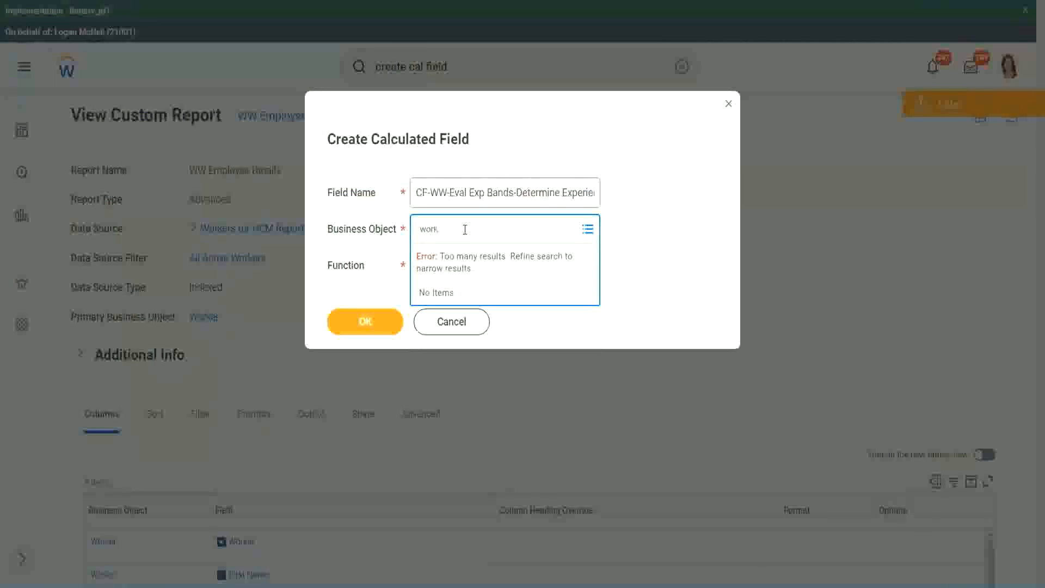
{"action": "type", "text": "er"}
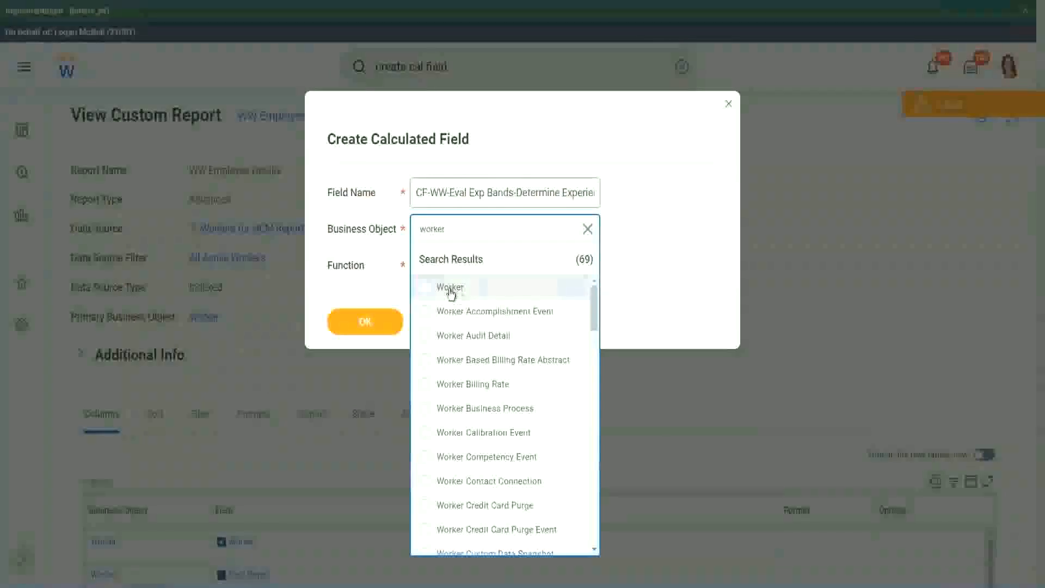
{"action": "left_click", "coordinate": [444, 287]}
{"action": "left_click", "coordinate": [441, 263]}
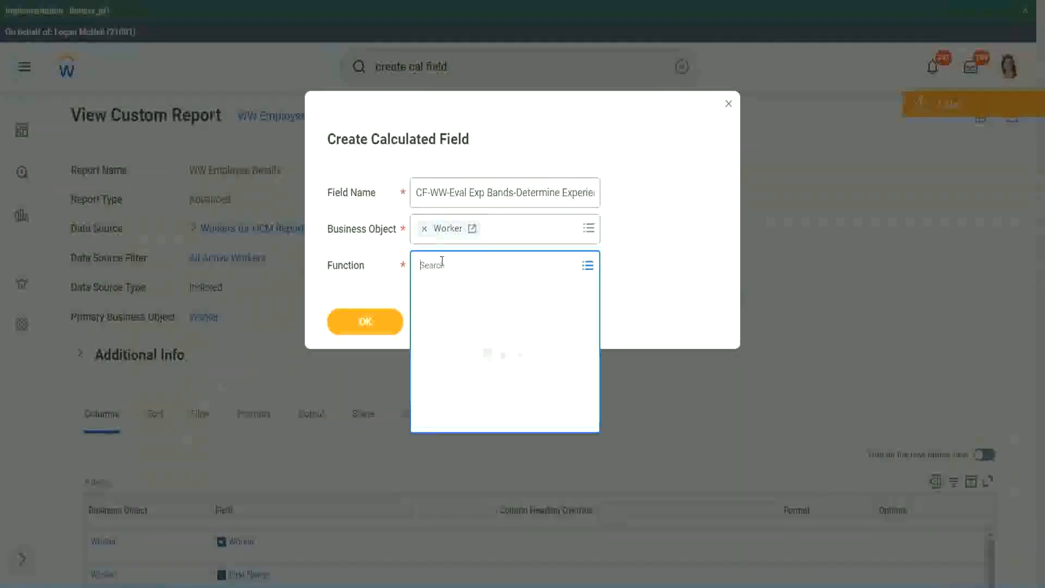
{"action": "type", "text": "eval exp"}
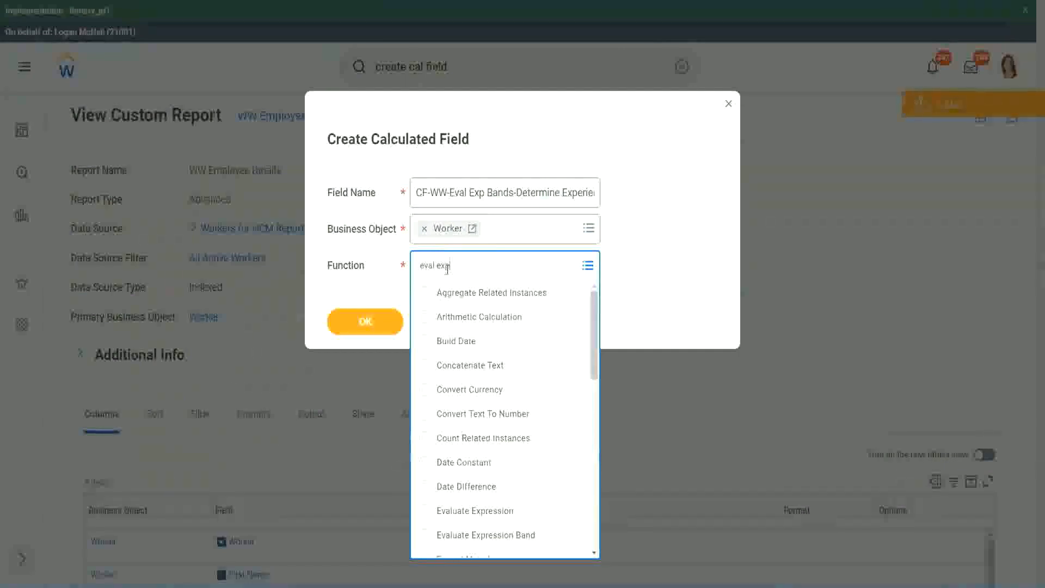
{"action": "key", "text": "Return"}
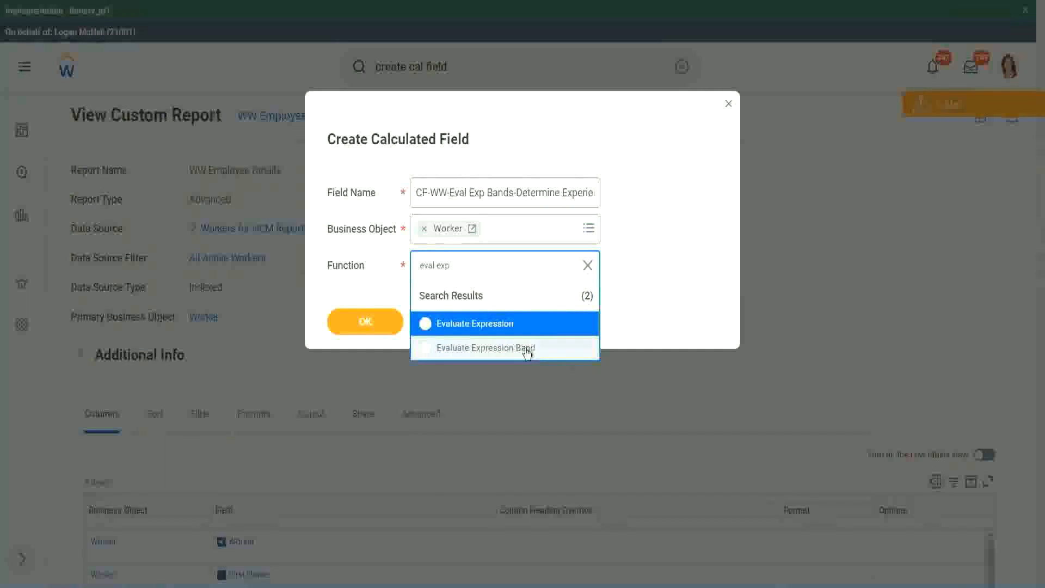
{"action": "left_click", "coordinate": [527, 348]}
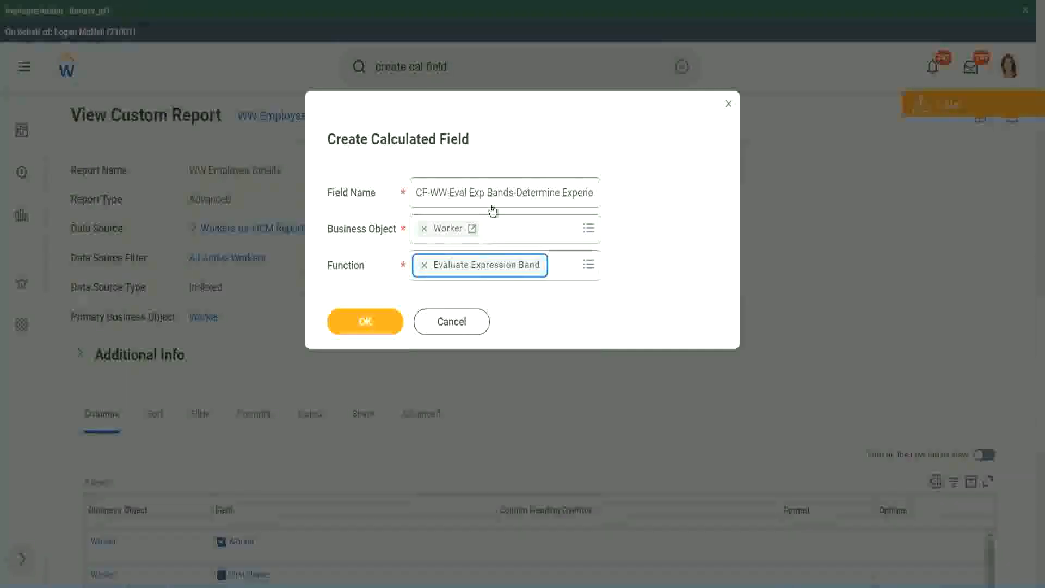
Change "Bands" to "Band" after "CF-WW-Eval Exp" in the field name and proceed to the calculated field's definition.
{"action": "left_click", "coordinate": [512, 192]}
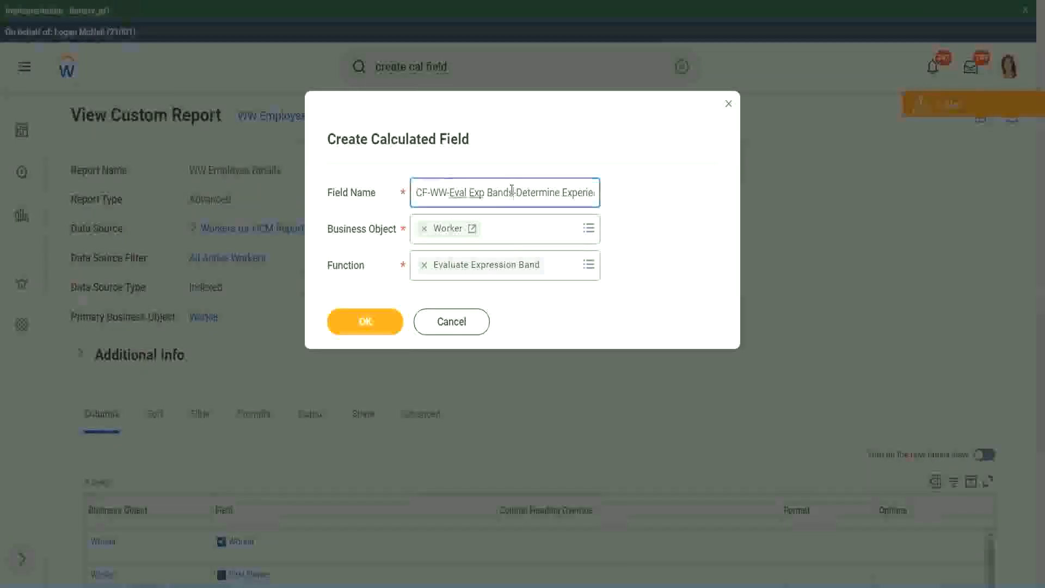
{"action": "key", "text": "BackSpace"}
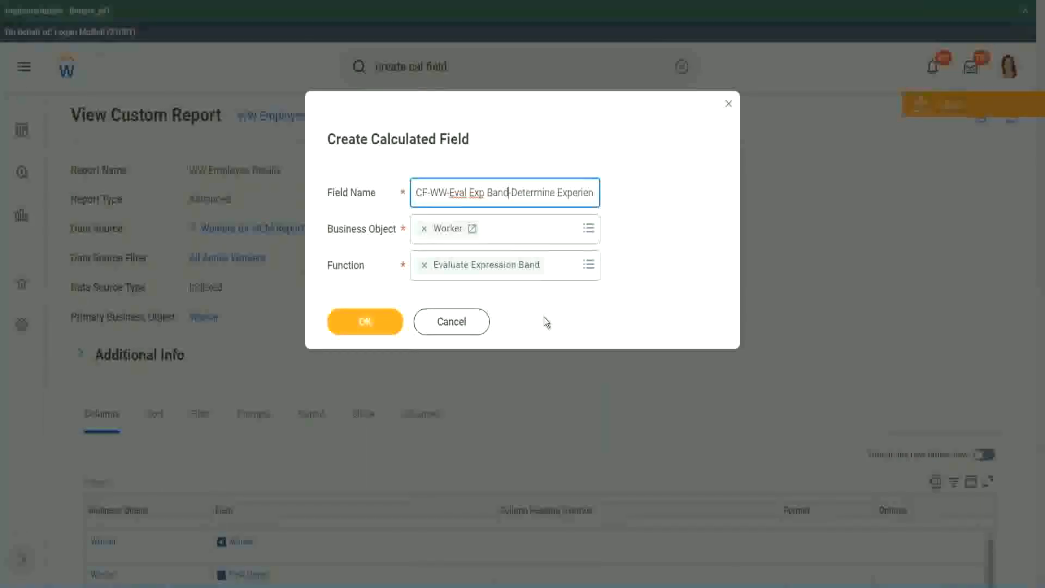
{"action": "left_click", "coordinate": [368, 323]}
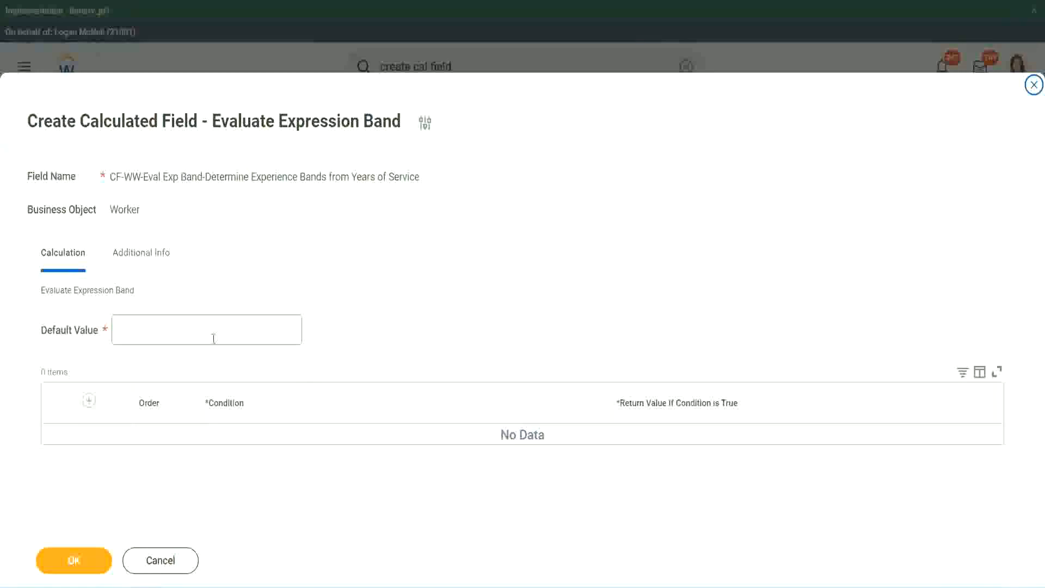
Set the default value to "-" and add the first condition row.
{"action": "left_click", "coordinate": [152, 336]}
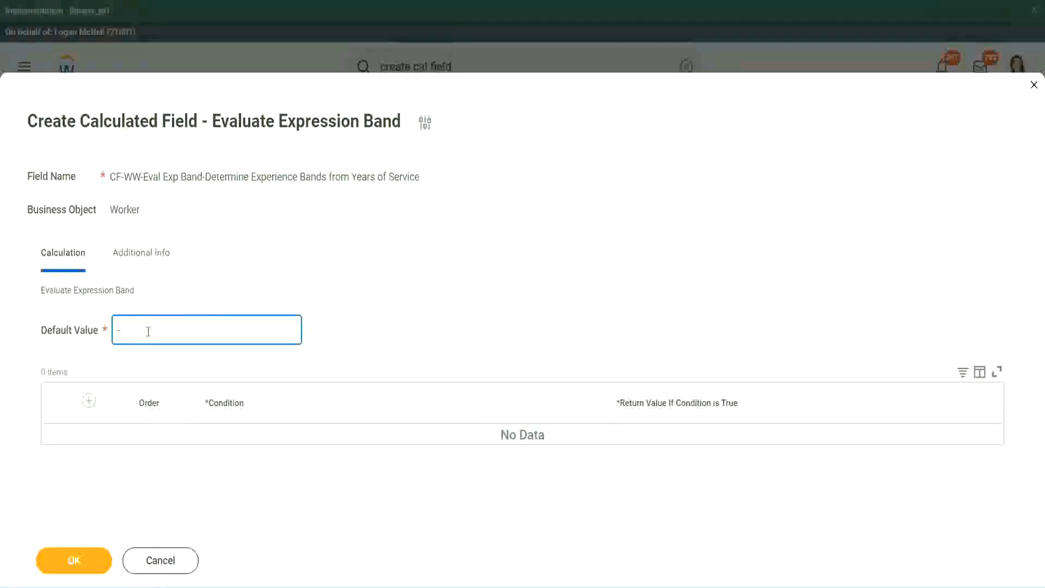
{"action": "left_click", "coordinate": [89, 401]}
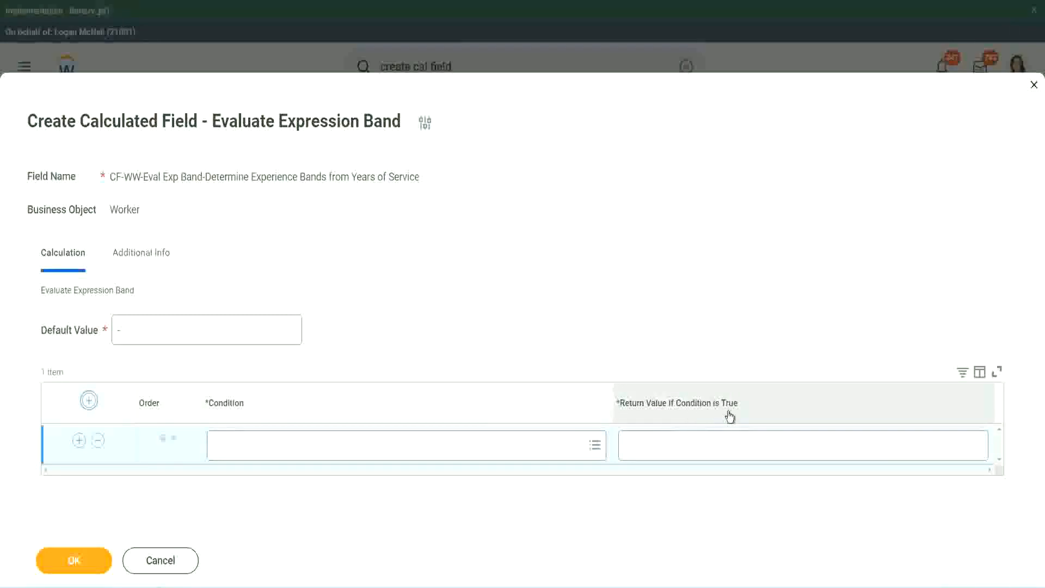
{"action": "left_click", "coordinate": [681, 445]}
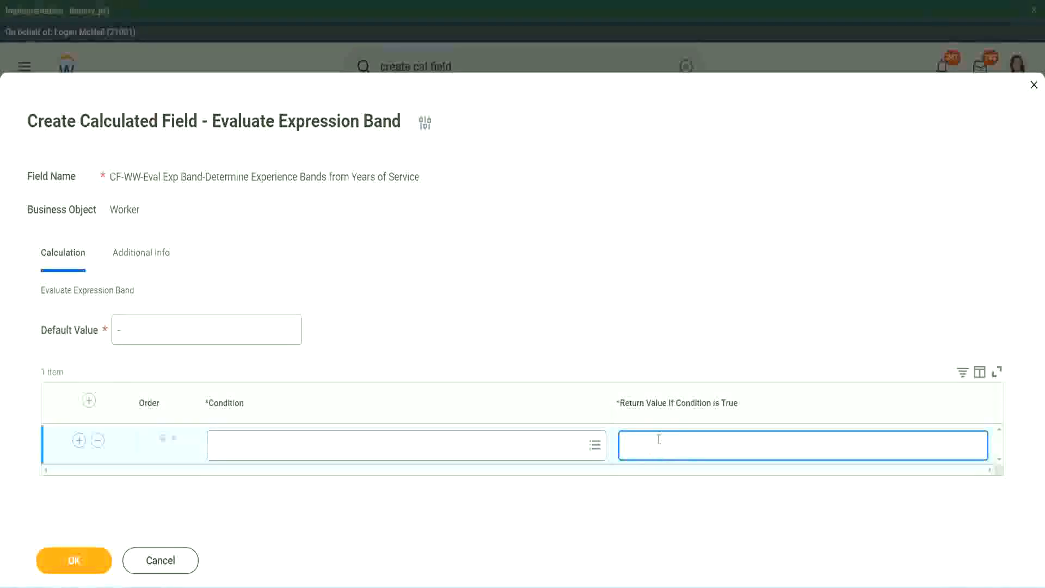
{"action": "type", "text": "adkjdjaidjaijdiaj"}
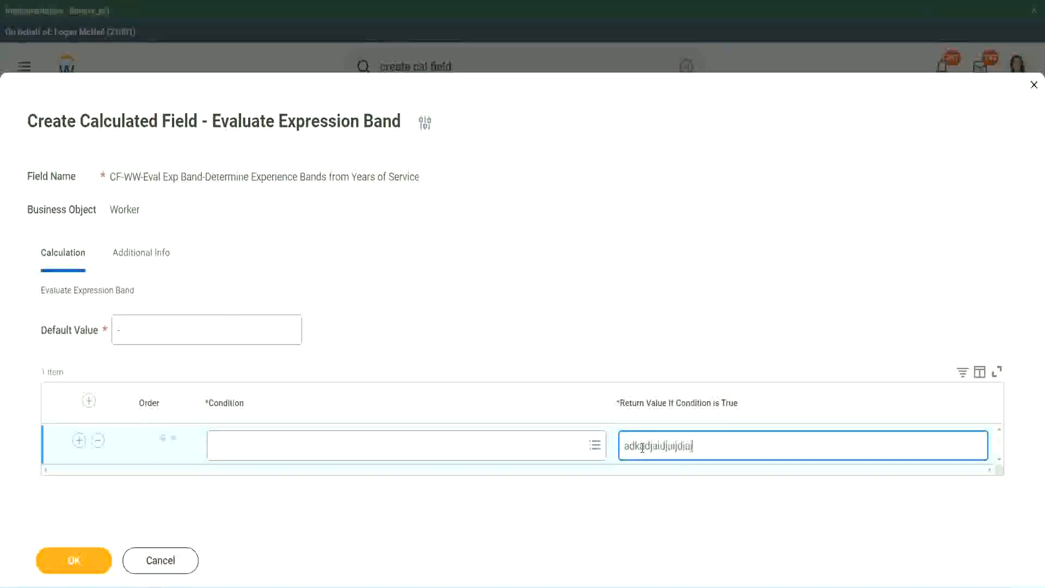
{"action": "key", "text": "BackSpace"}
{"action": "key", "text": "BackSpace"}
{"action": "key", "text": "BackSpace"}
{"action": "key", "text": "BackSpace"}
{"action": "key", "text": "BackSpace"}
{"action": "key", "text": "BackSpace"}
{"action": "key", "text": "BackSpace"}
{"action": "key", "text": "BackSpace"}
{"action": "key", "text": "BackSpace"}
{"action": "key", "text": "BackSpace"}
{"action": "key", "text": "BackSpace"}
{"action": "key", "text": "BackSpace"}
{"action": "key", "text": "BackSpace"}
{"action": "key", "text": "BackSpace"}
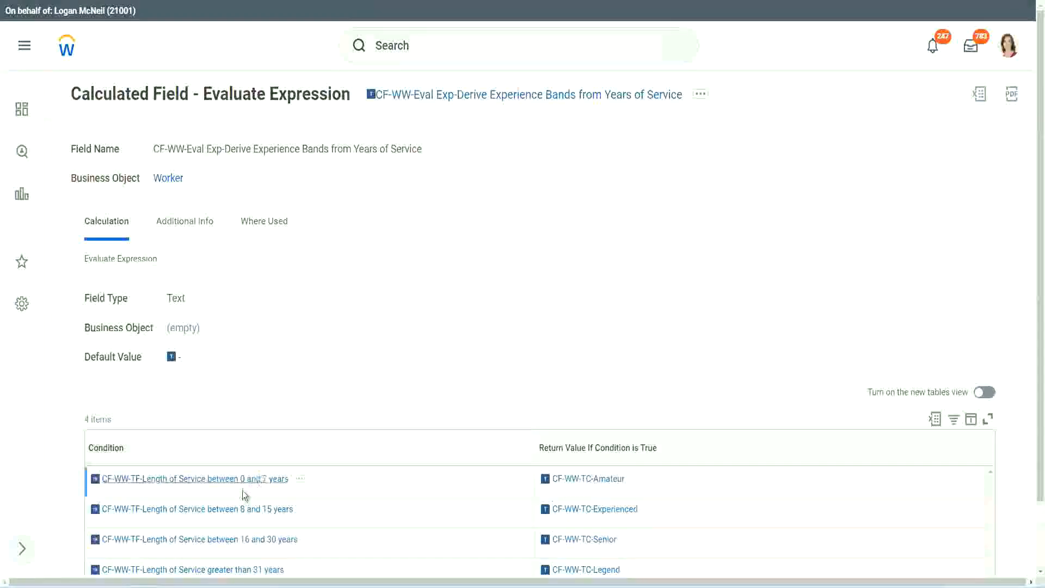
Copy the condition "CF-WW-TF-Length of Service between 0 and 7 years" from the existing field into the first row and set its return value to "Amateur".
{"action": "right_click", "coordinate": [242, 484]}
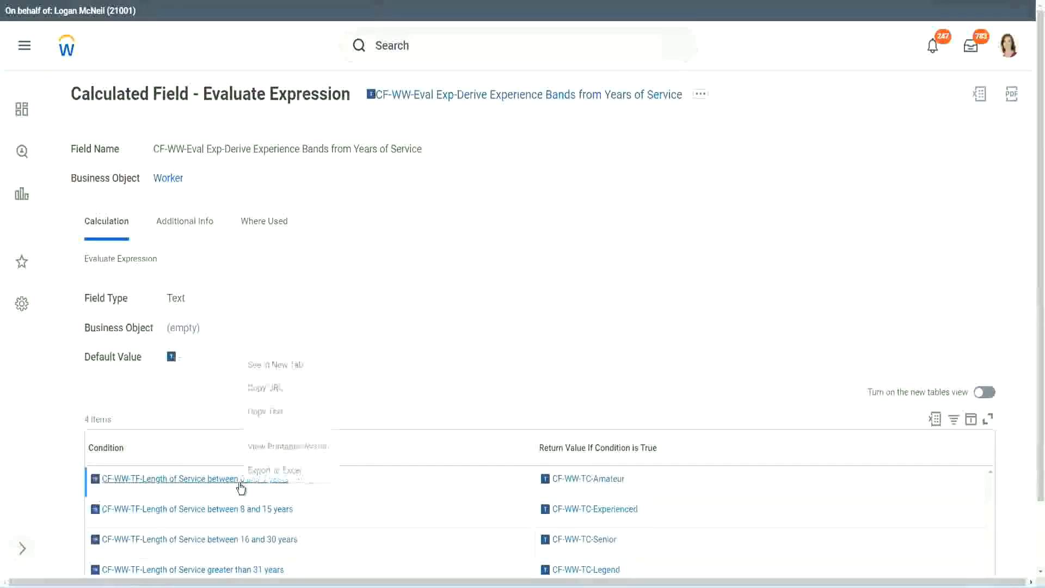
{"action": "left_click", "coordinate": [285, 411]}
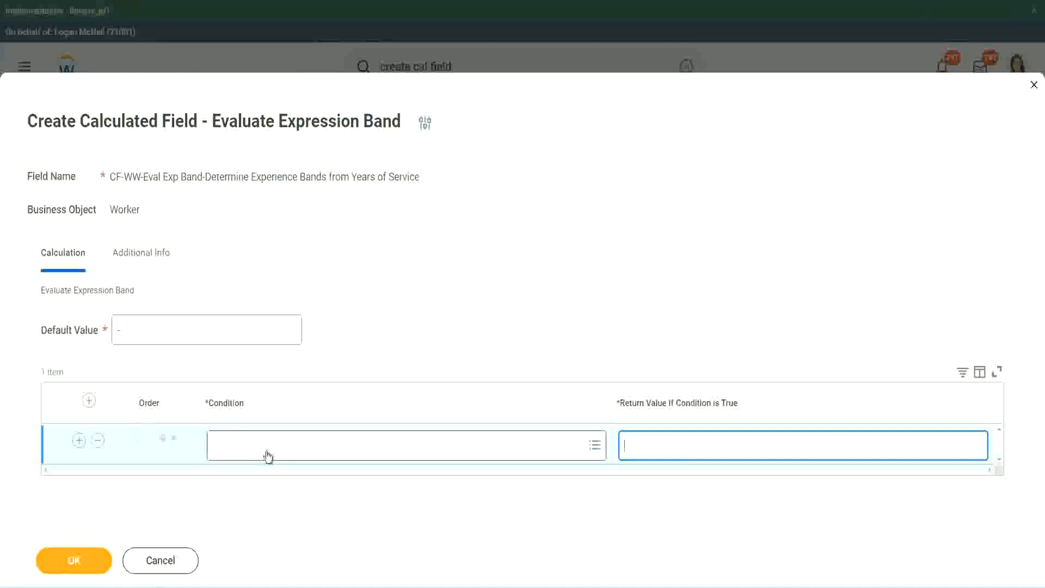
{"action": "left_click", "coordinate": [266, 452]}
{"action": "type", "text": "CF-WW-TF-Length of Service between 0 and 7 years"}
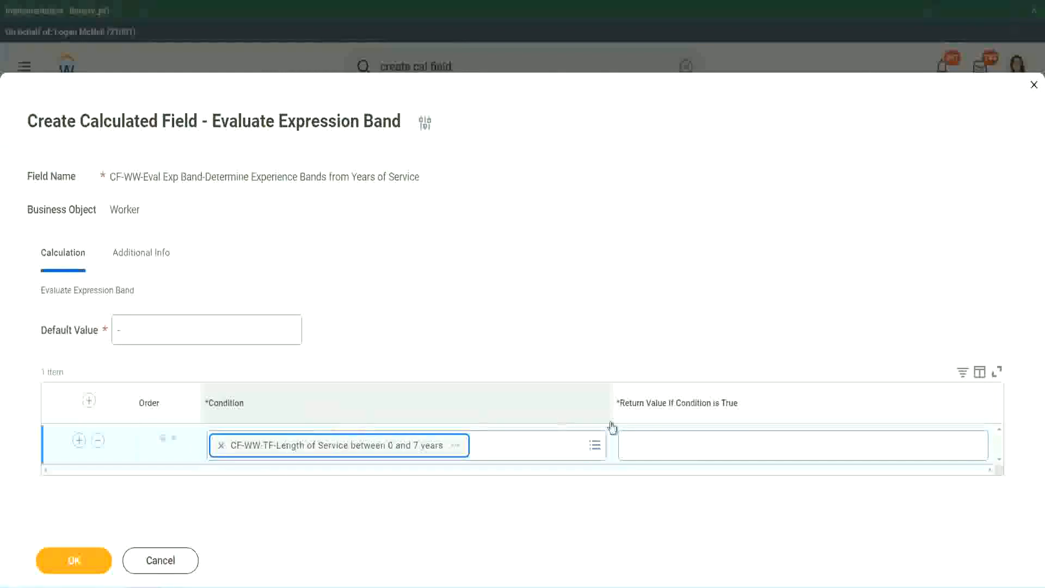
{"action": "left_click", "coordinate": [660, 436]}
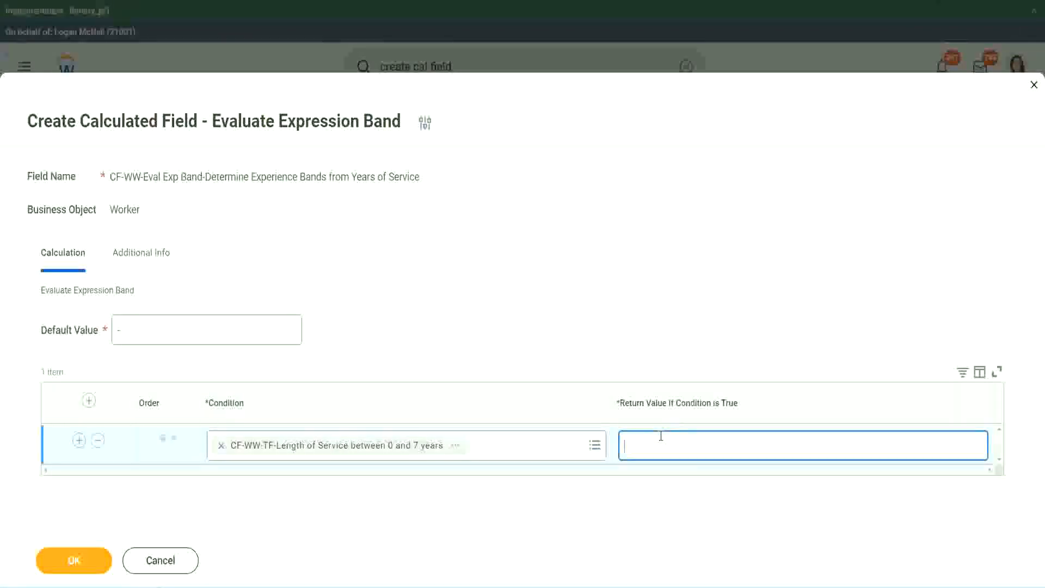
{"action": "type", "text": "Amateur"}
Add three more empty rows below the "Amateur" condition.
{"action": "left_click", "coordinate": [79, 439]}
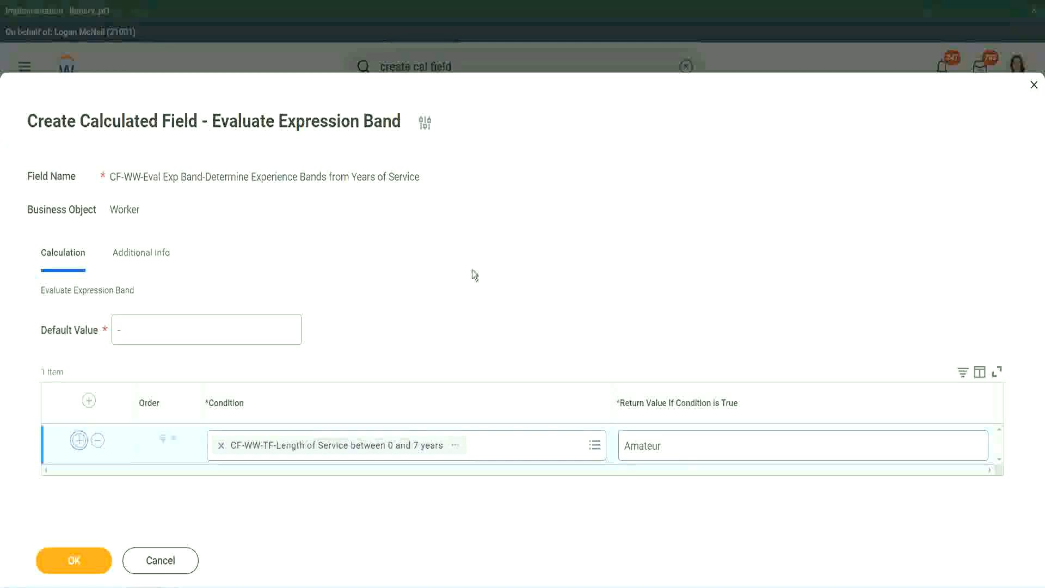
{"action": "left_click", "coordinate": [79, 480]}
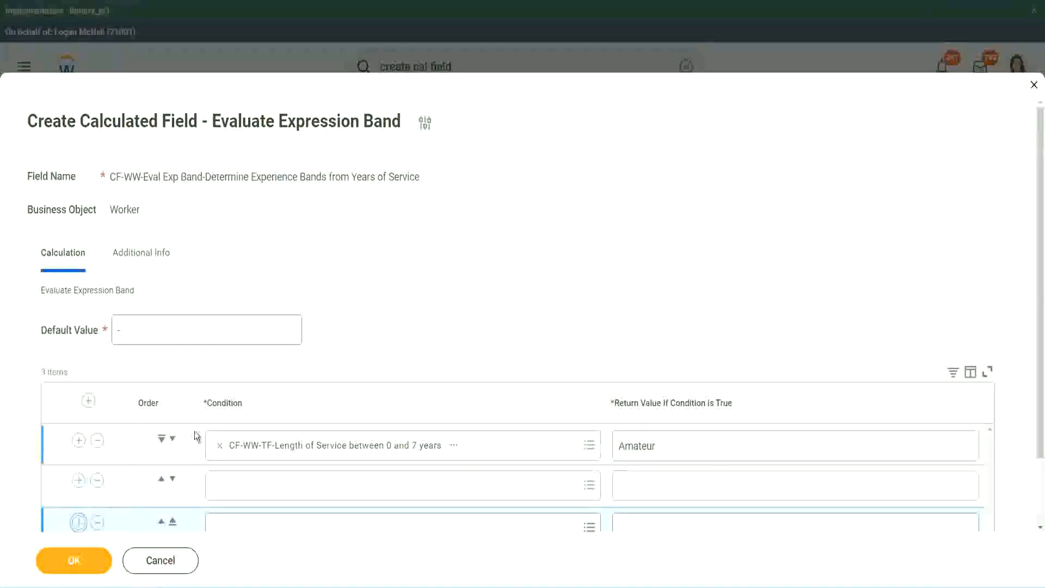
{"action": "scroll", "coordinate": [185, 439], "scroll_direction": "down", "scroll_amount": 2}
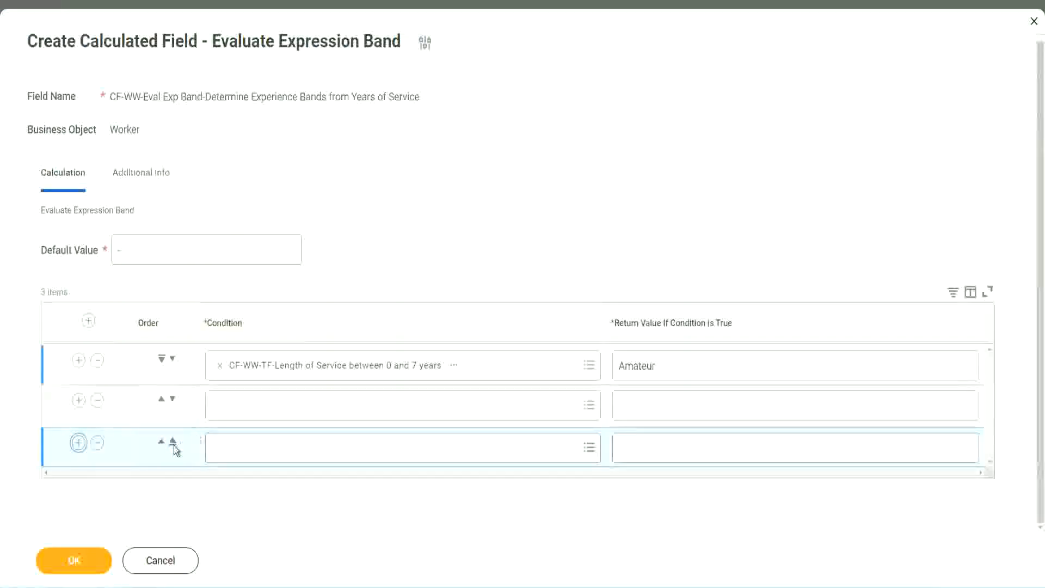
{"action": "left_click", "coordinate": [79, 442]}
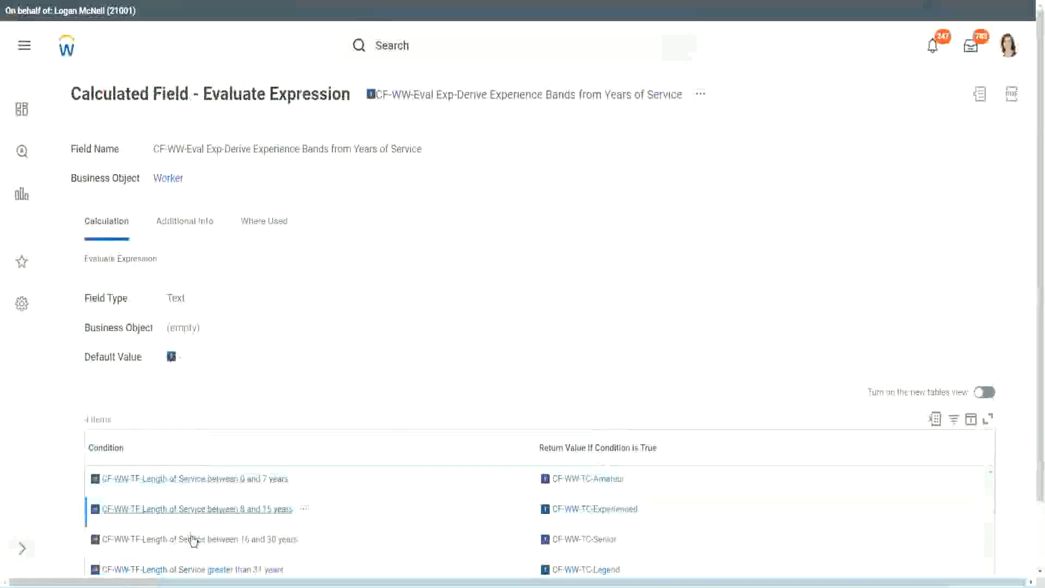
Copy the condition "CF-WW-TF-Length of Service between 16 and 30 years" into the second row and move that row down to third.
{"action": "right_click", "coordinate": [191, 539]}
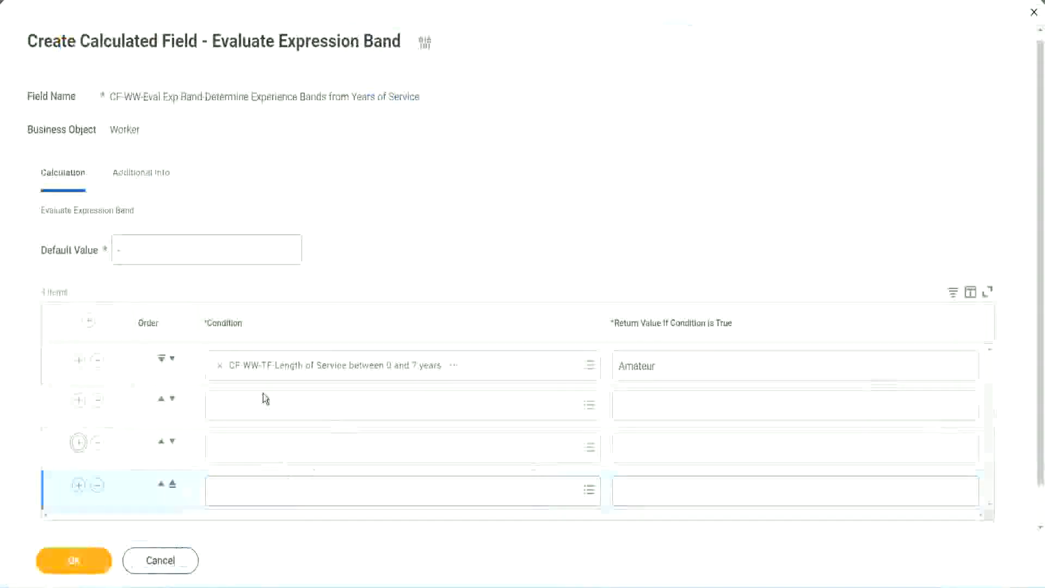
{"action": "left_click", "coordinate": [264, 399]}
{"action": "type", "text": "CF-WW-TF-Length of Service between 16 and 30 years"}
{"action": "key", "text": "Return"}
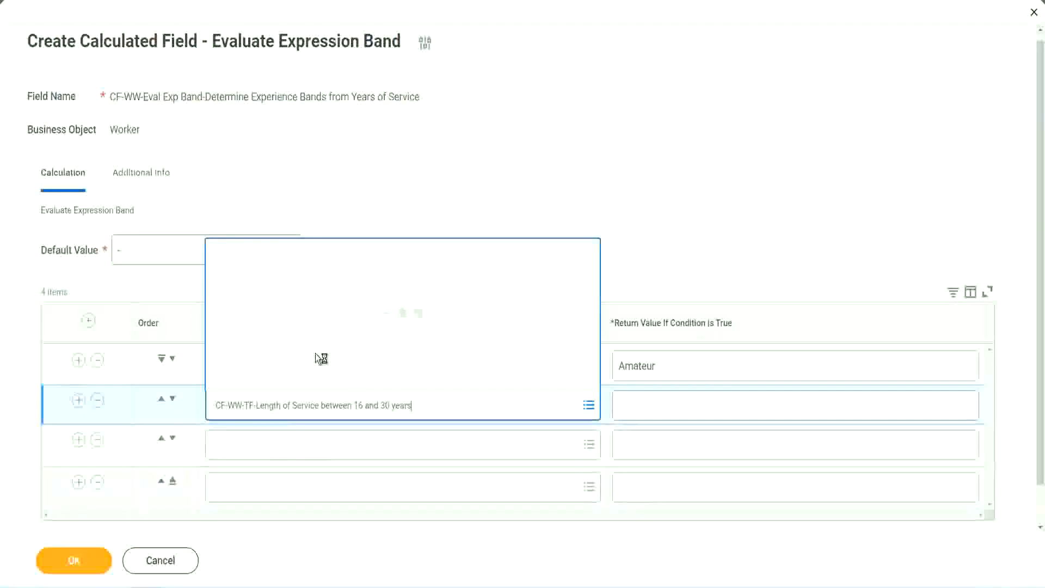
{"action": "left_click", "coordinate": [171, 399]}
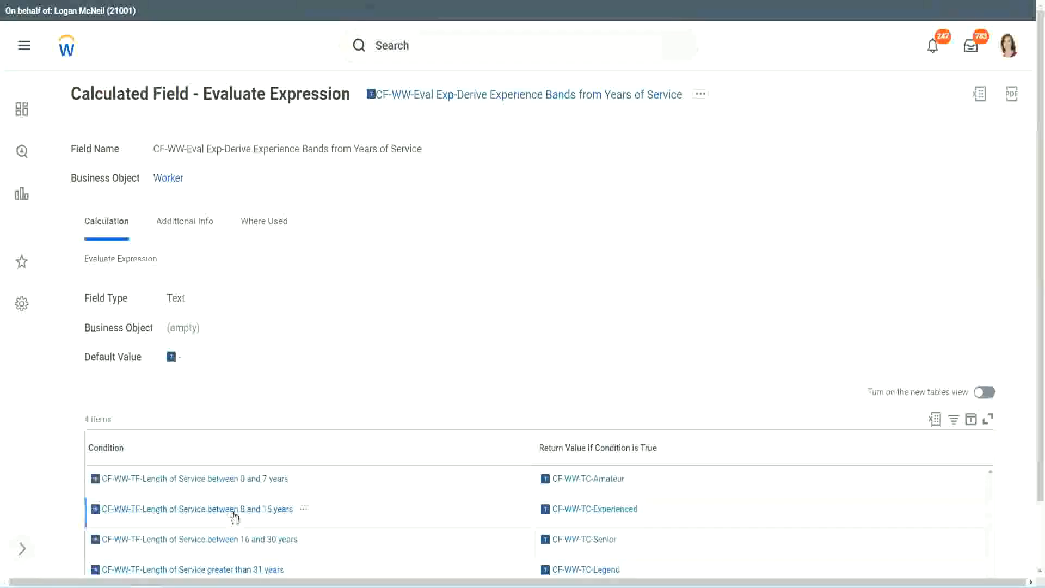
Copy the condition "CF-WW-TF-Length of Service between 8 and 15 years" from the existing field into the empty second row.
{"action": "right_click", "coordinate": [235, 517]}
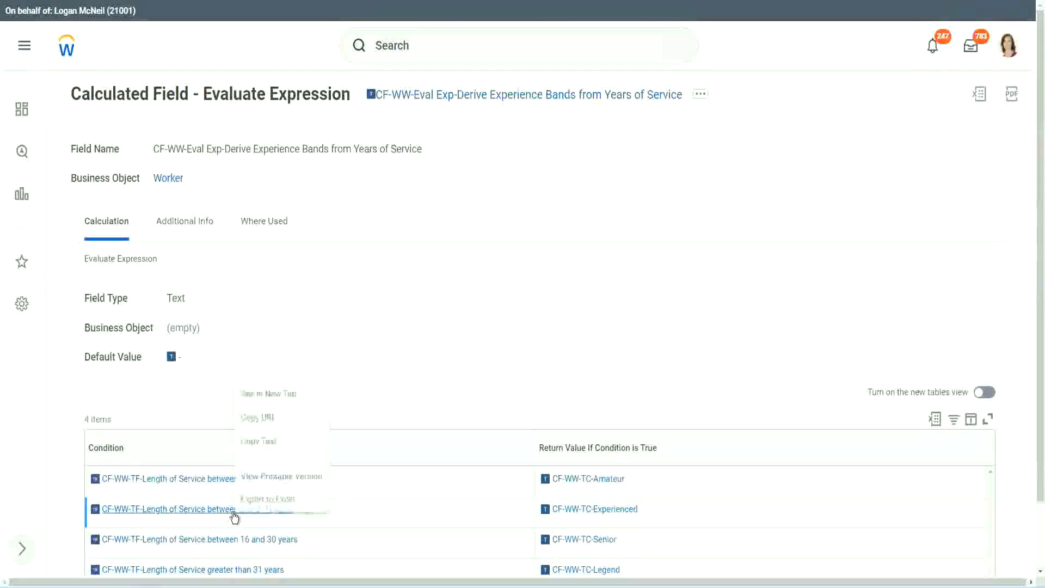
{"action": "left_click", "coordinate": [268, 440]}
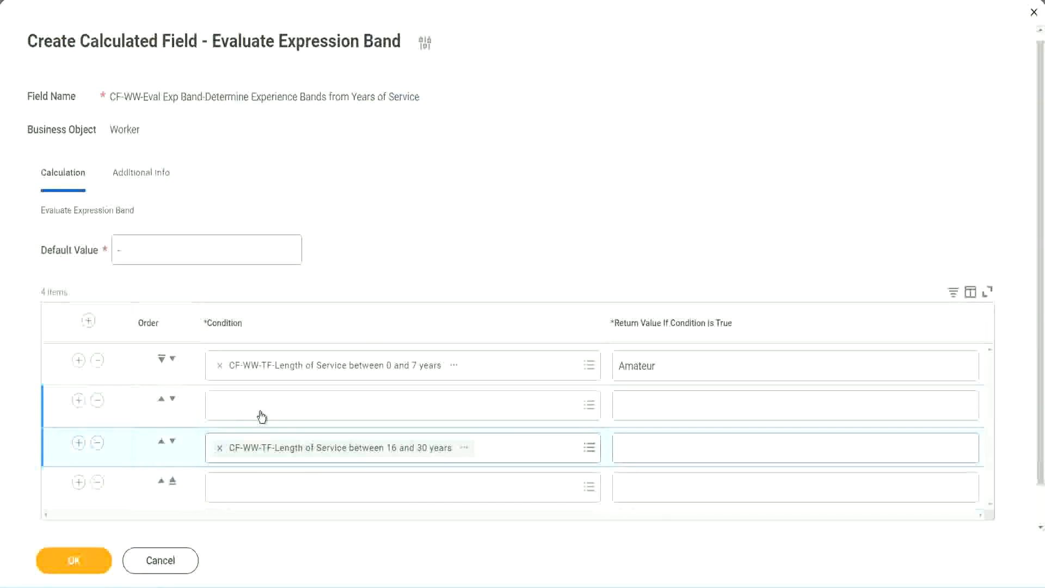
{"action": "left_click", "coordinate": [261, 417]}
{"action": "key", "text": "ctrl+v"}
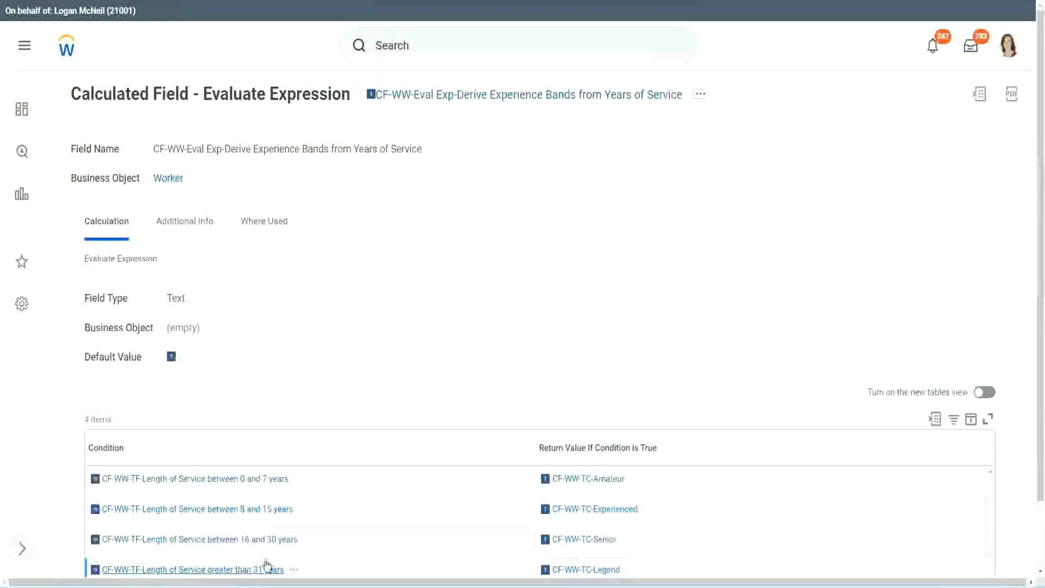
Copy the condition "CF-WW-TF-Length of Service greater than 31 years" from the existing field into the fourth row.
{"action": "right_click", "coordinate": [266, 566]}
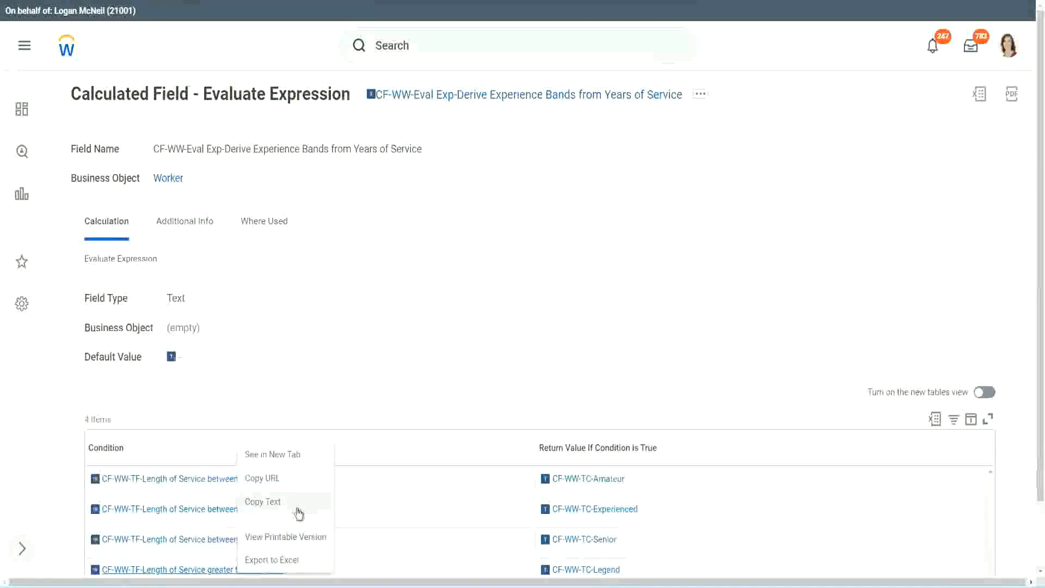
{"action": "left_click", "coordinate": [299, 512]}
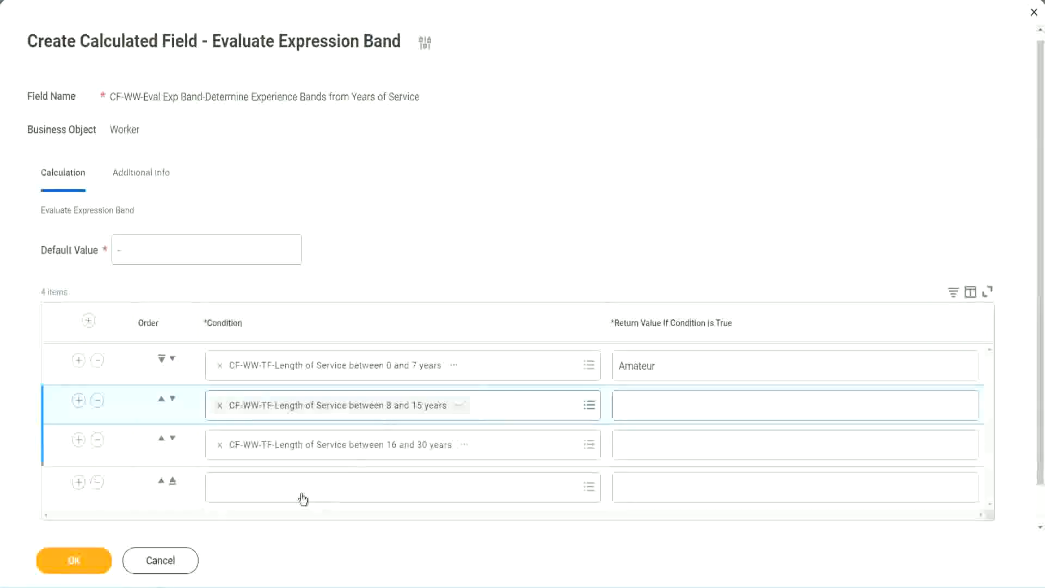
{"action": "left_click", "coordinate": [301, 479]}
{"action": "key", "text": "ctrl+v"}
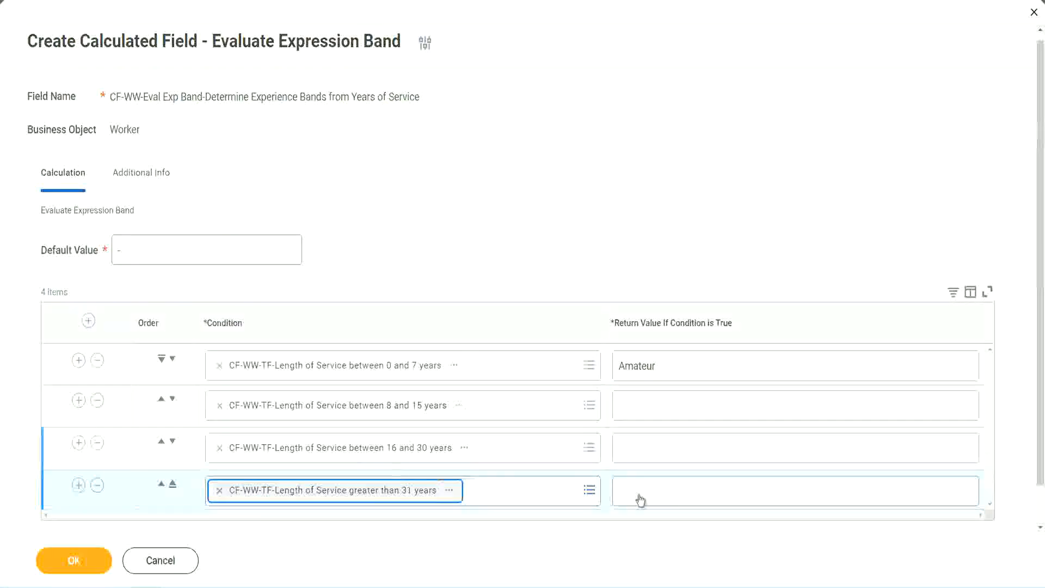
Set the return values to "Legend" for the greater than 31 years condition and "Senior" for the 16 to 30 years condition.
{"action": "left_click", "coordinate": [685, 489]}
{"action": "type", "text": "Le"}
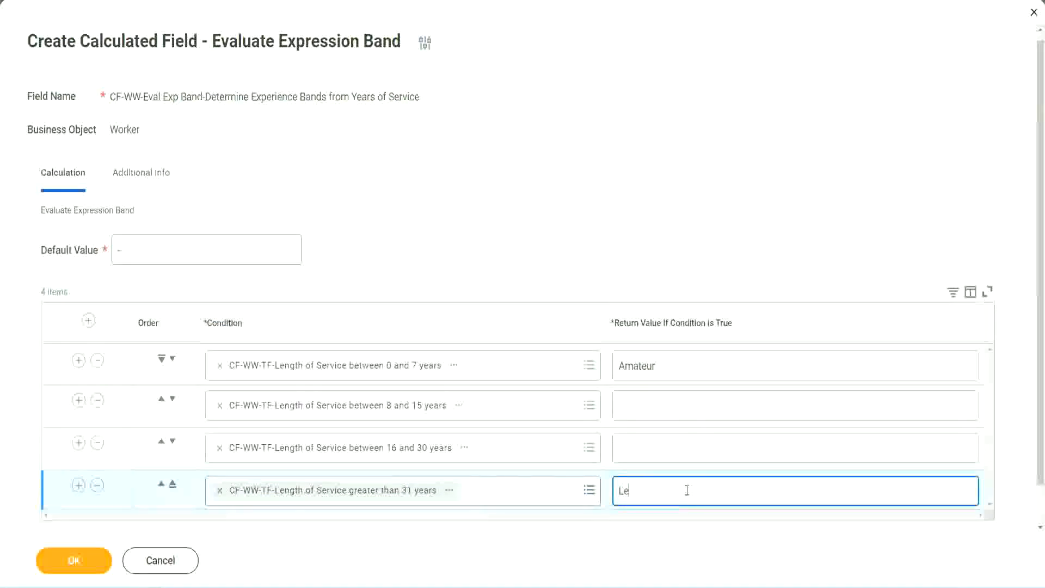
{"action": "type", "text": "gend"}
{"action": "left_click", "coordinate": [642, 447]}
{"action": "type", "text": "S"}
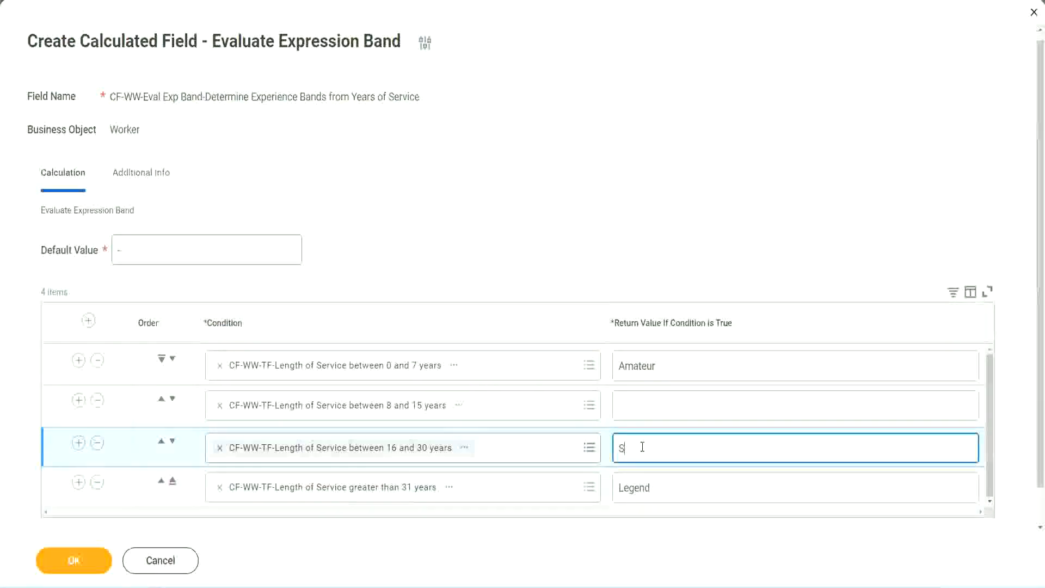
{"action": "type", "text": "enior"}
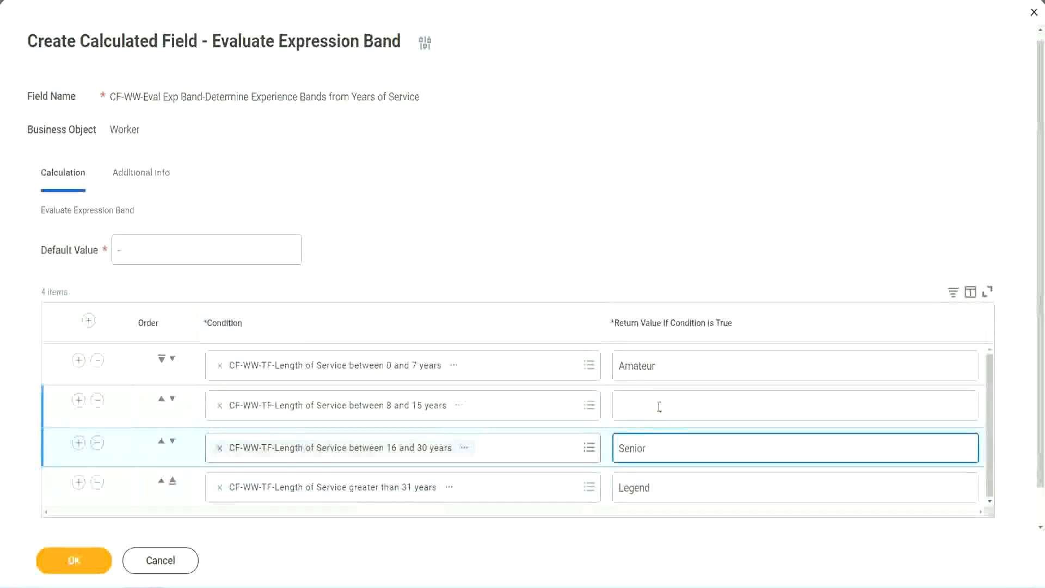
Set the return value "Experienced" for the 8 to 15 years condition and save the calculated field.
{"action": "left_click", "coordinate": [659, 406]}
{"action": "type", "text": "Ex"}
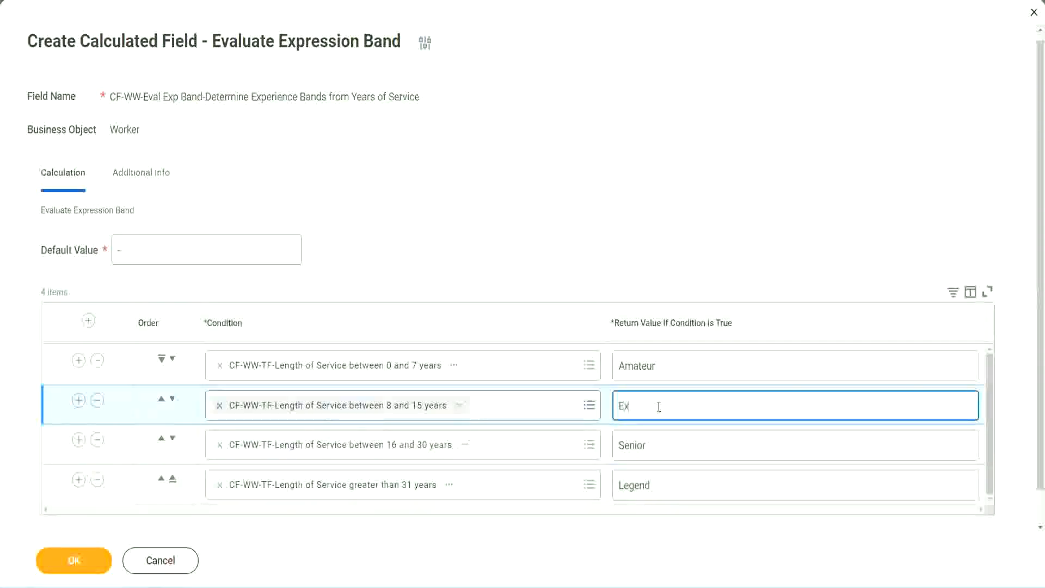
{"action": "type", "text": "perienced"}
{"action": "left_click", "coordinate": [74, 560]}
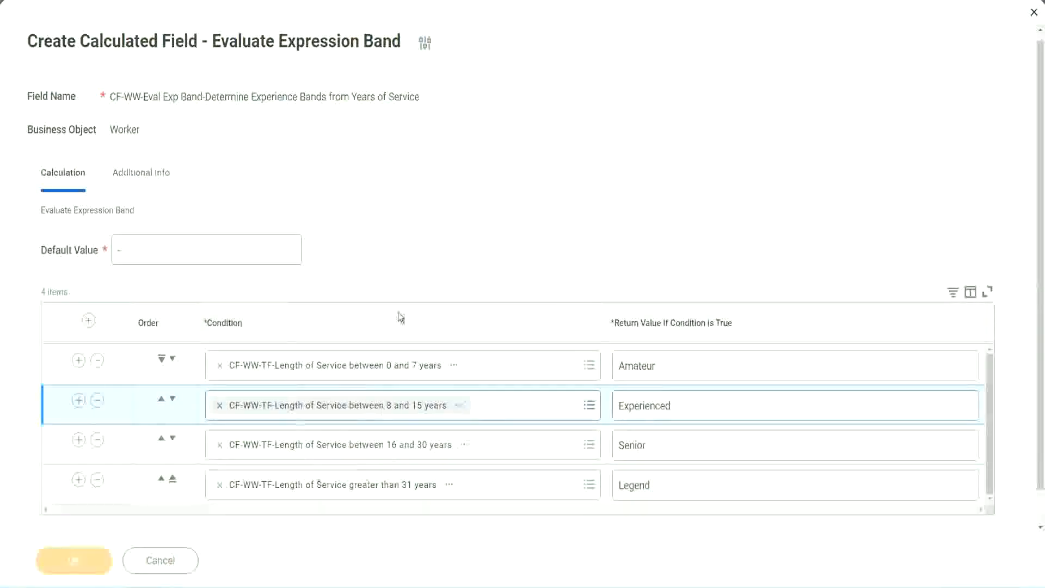
Check the return value of each condition in the saved calculated field and copy the field's name.
{"action": "scroll", "coordinate": [358, 333], "scroll_direction": "down", "scroll_amount": 3}
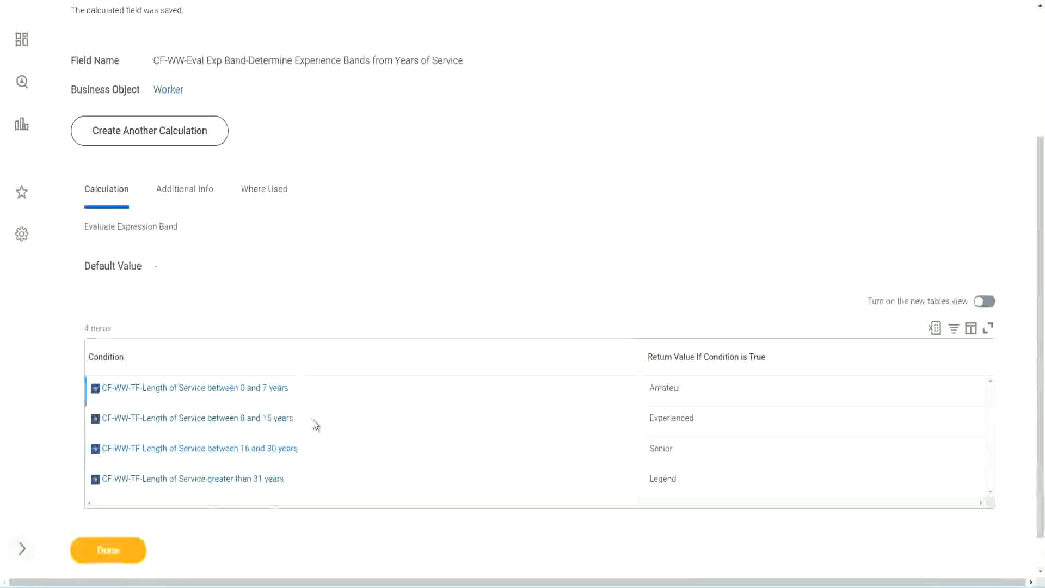
{"action": "double_click", "coordinate": [666, 387]}
{"action": "double_click", "coordinate": [664, 418]}
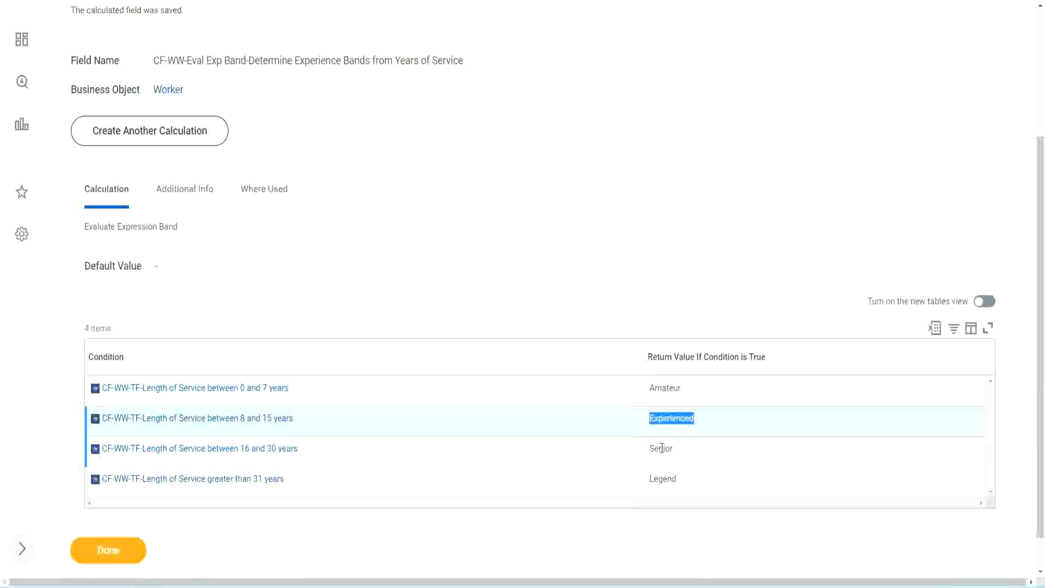
{"action": "double_click", "coordinate": [662, 447]}
{"action": "left_click", "coordinate": [665, 478]}
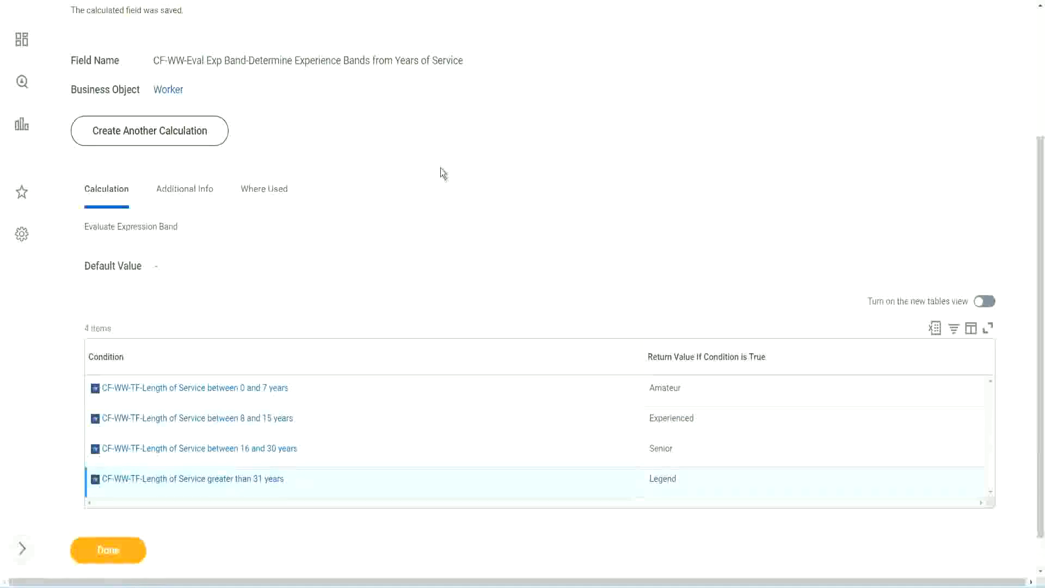
{"action": "scroll", "coordinate": [444, 173], "scroll_direction": "up", "scroll_amount": 3}
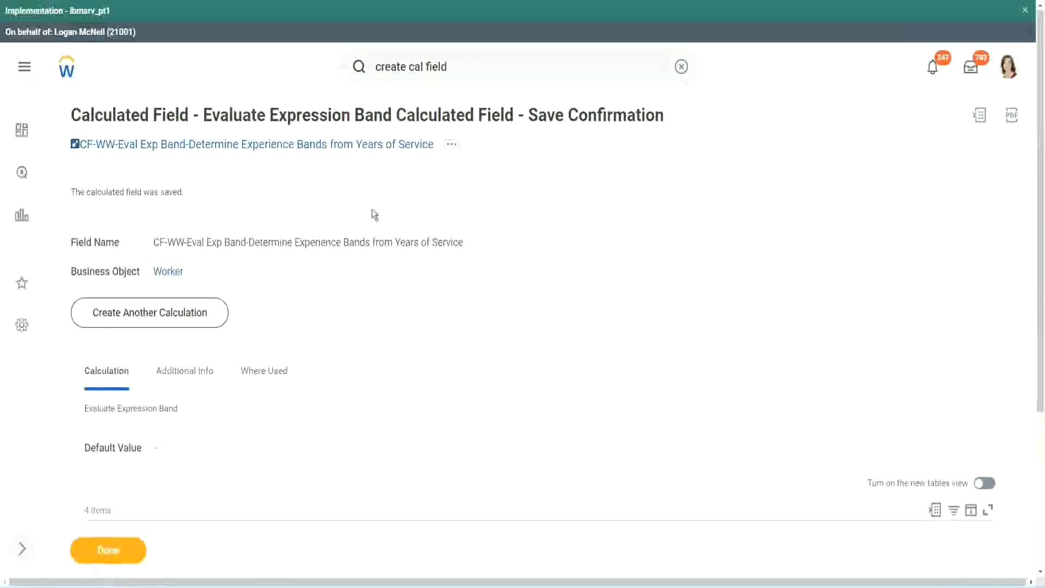
{"action": "right_click", "coordinate": [343, 147]}
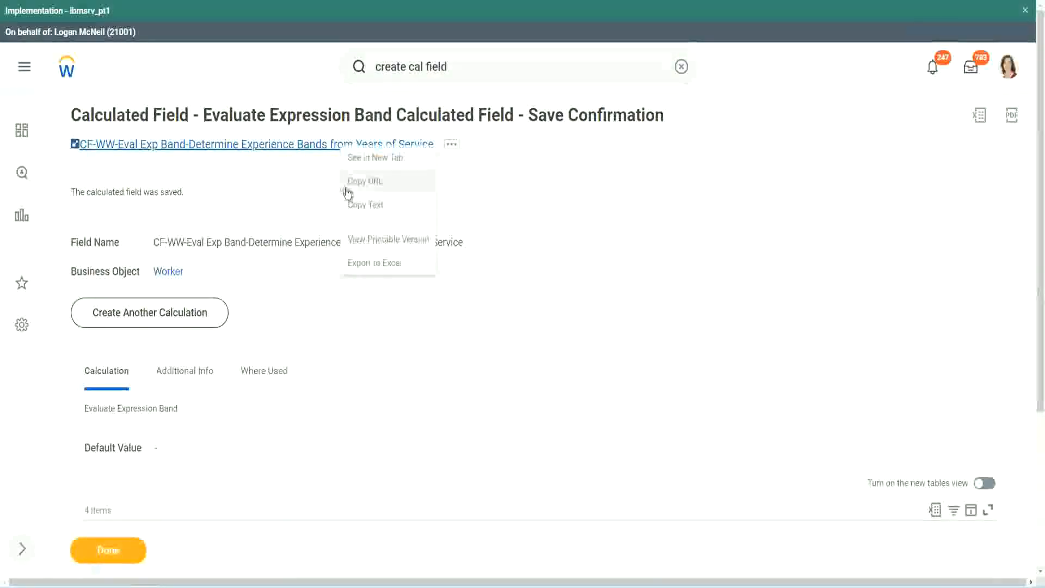
{"action": "left_click", "coordinate": [363, 207]}
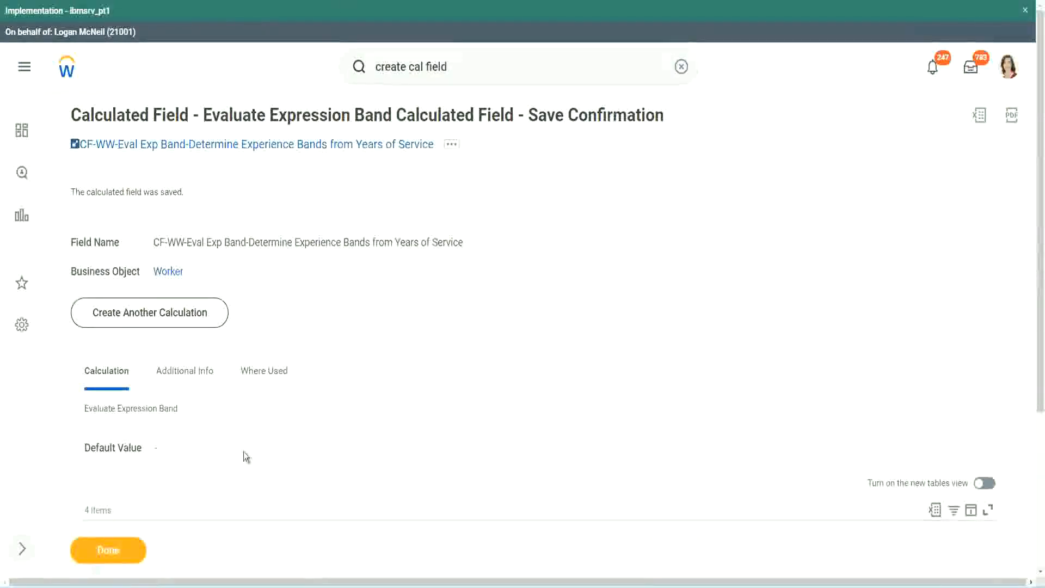
Review the saved experience band conditions and return values alongside the "Calculated Fields - Functions" slide.
{"action": "scroll", "coordinate": [348, 426], "scroll_direction": "down", "scroll_amount": 3}
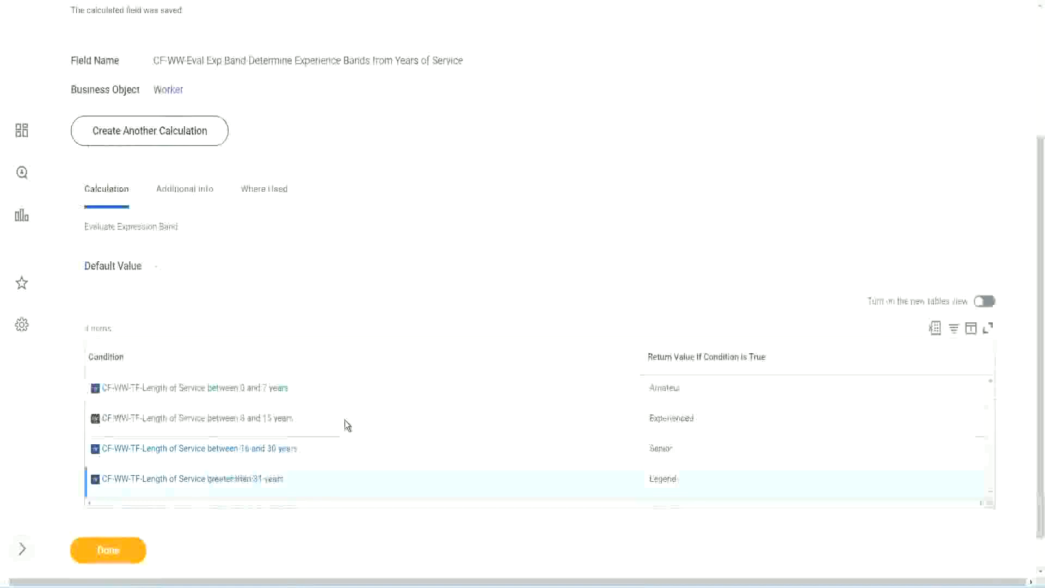
{"action": "scroll", "coordinate": [345, 419], "scroll_direction": "down", "scroll_amount": 1}
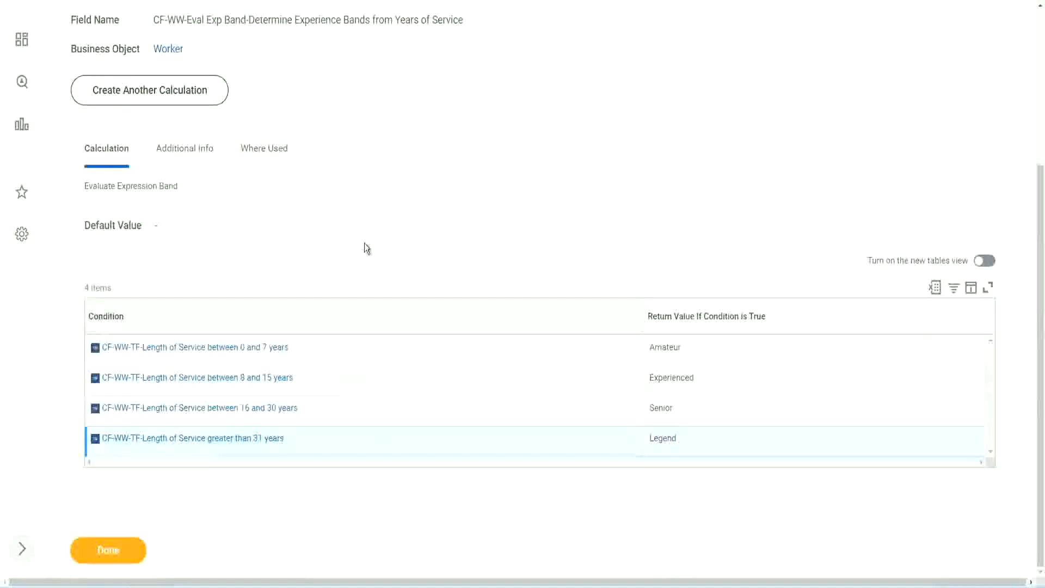
{"action": "scroll", "coordinate": [364, 244], "scroll_direction": "up", "scroll_amount": 2}
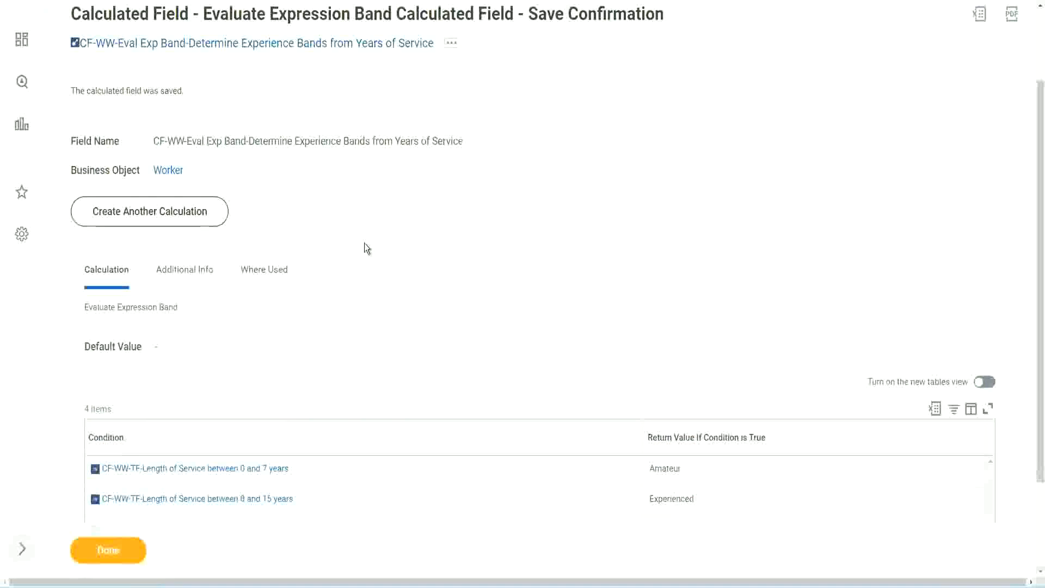
{"action": "scroll", "coordinate": [364, 242], "scroll_direction": "down", "scroll_amount": 2}
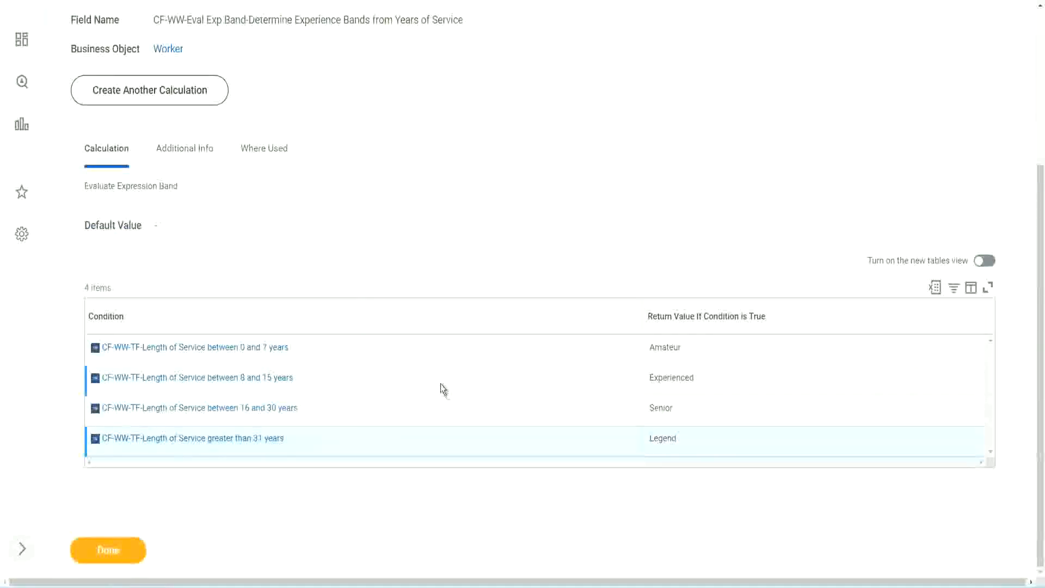
{"action": "key", "text": "alt+Tab"}
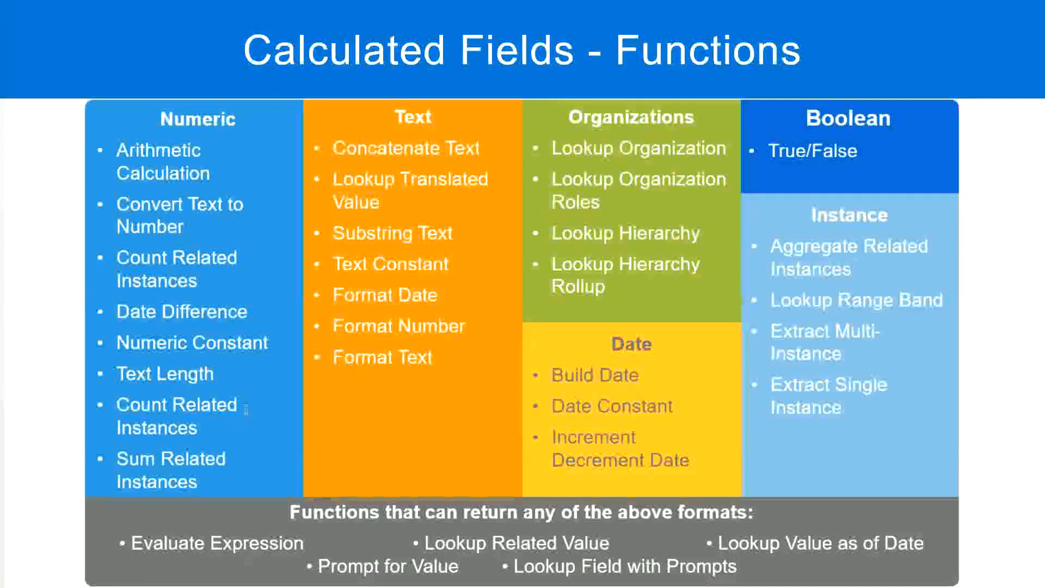
{"action": "key", "text": "alt+Tab"}
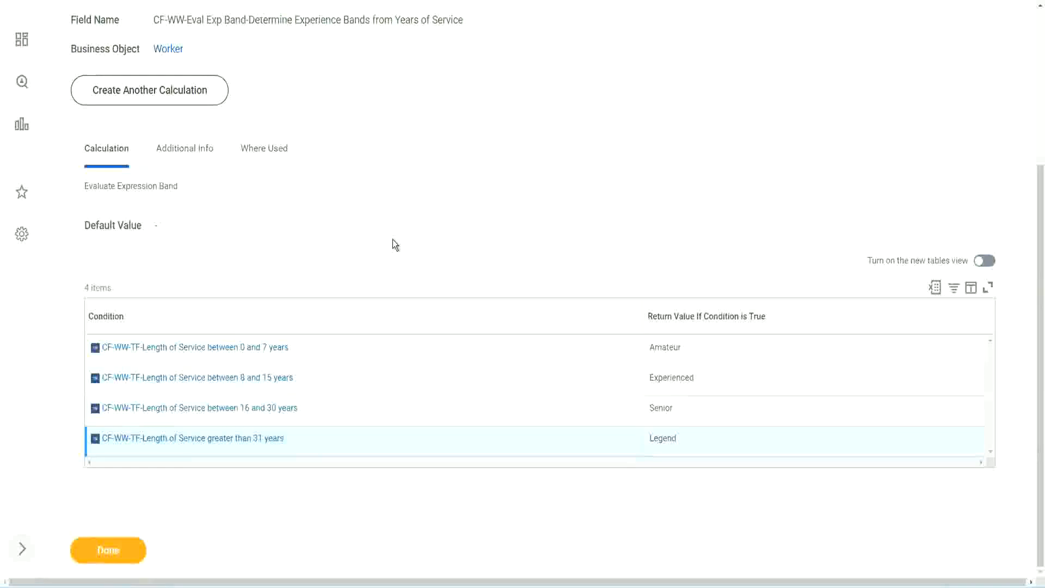
{"action": "scroll", "coordinate": [395, 245], "scroll_direction": "up", "scroll_amount": 1}
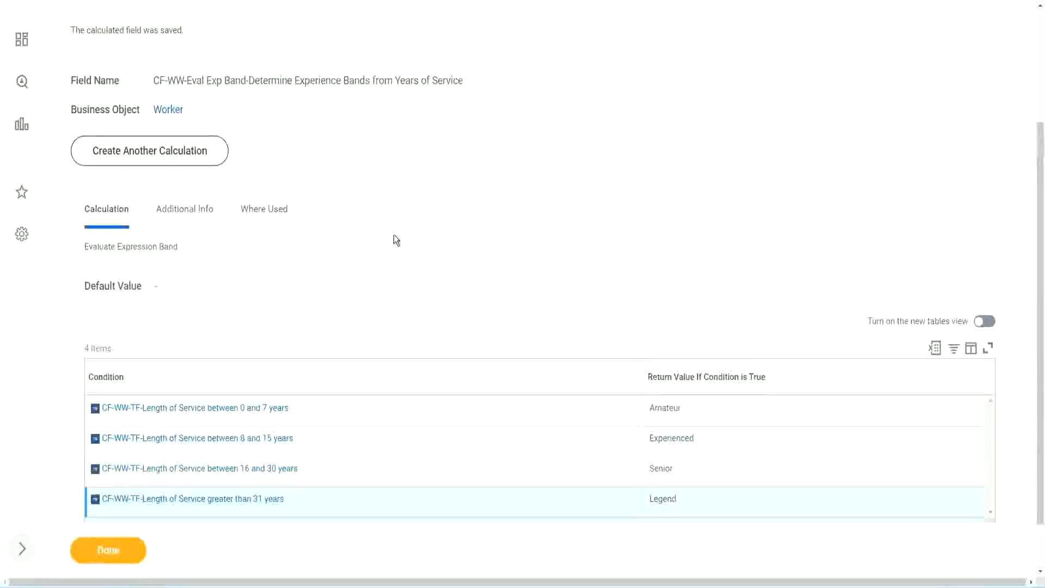
{"action": "scroll", "coordinate": [395, 244], "scroll_direction": "up", "scroll_amount": 3}
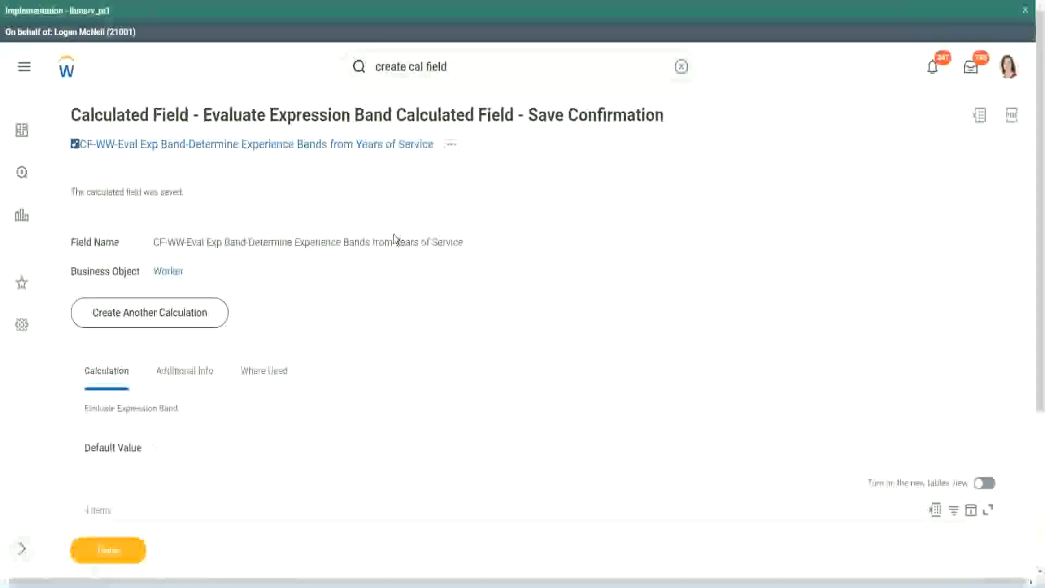
{"action": "scroll", "coordinate": [217, 416], "scroll_direction": "down", "scroll_amount": 4}
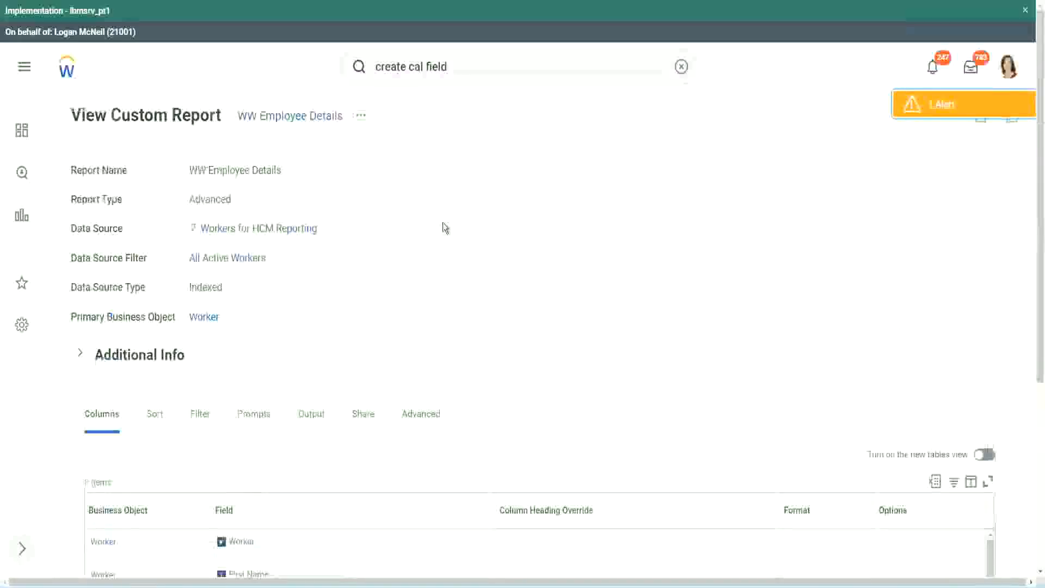
Open the WW Employee Details custom report for editing.
{"action": "left_click", "coordinate": [361, 115]}
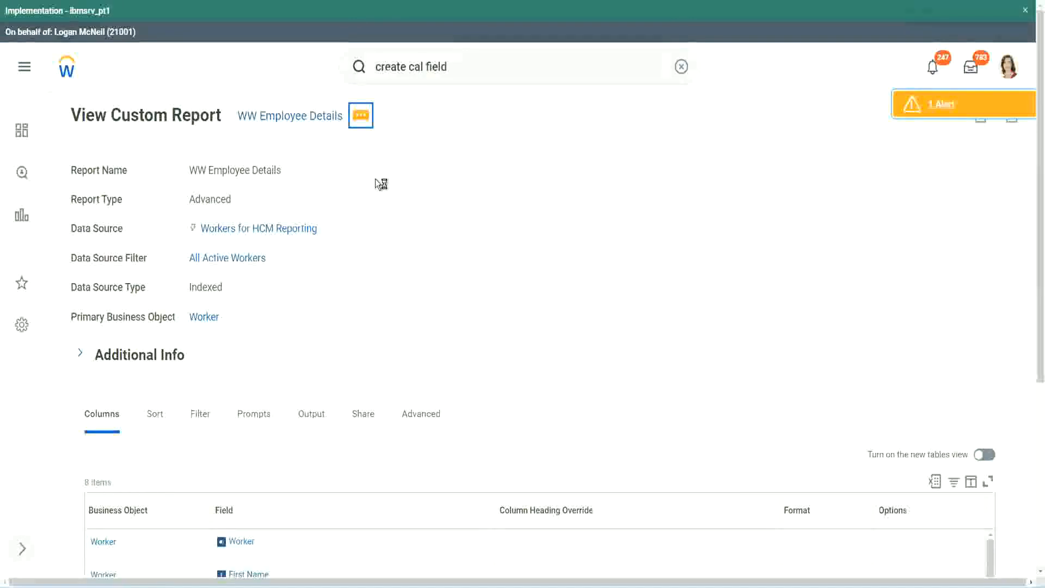
{"action": "mouse_move", "coordinate": [422, 176]}
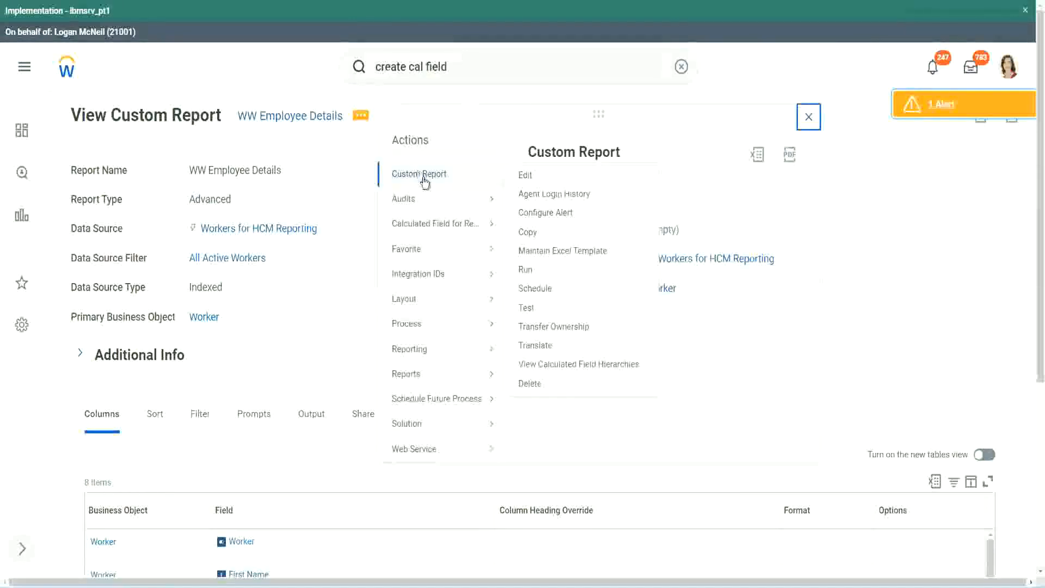
{"action": "left_click", "coordinate": [526, 175]}
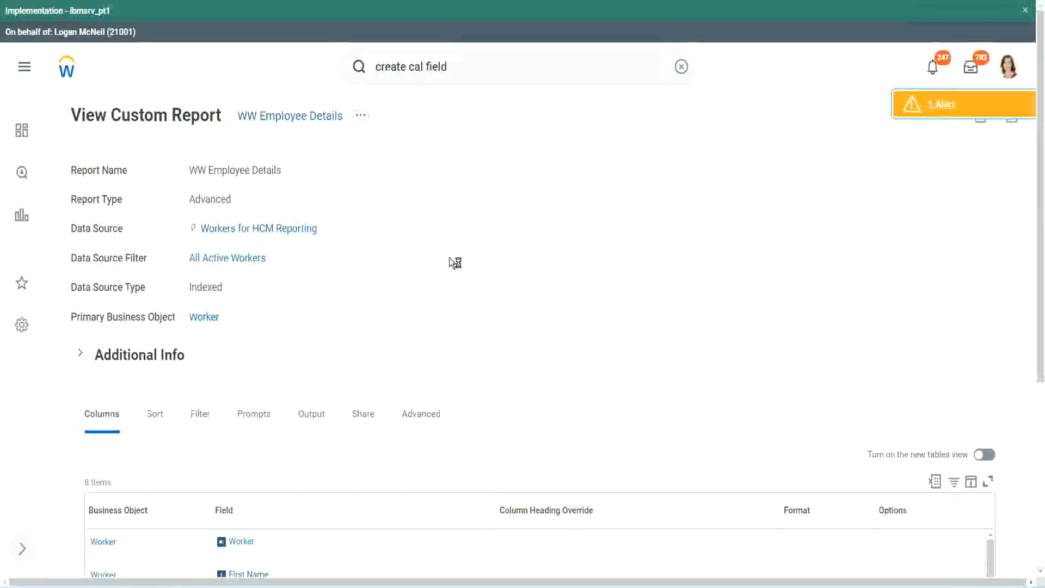
{"action": "scroll", "coordinate": [449, 256], "scroll_direction": "down", "scroll_amount": 1}
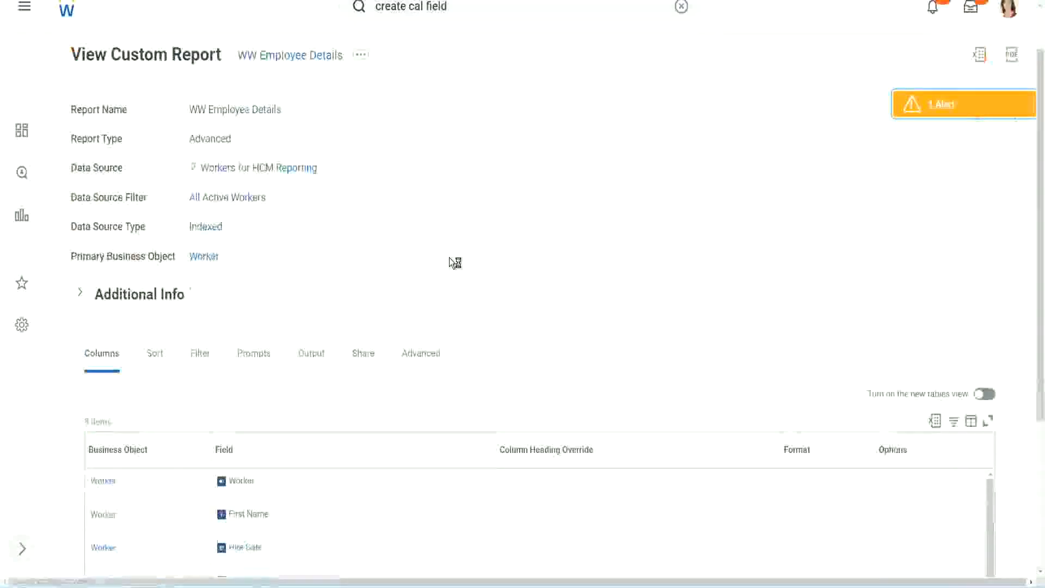
{"action": "scroll", "coordinate": [449, 263], "scroll_direction": "down", "scroll_amount": 4}
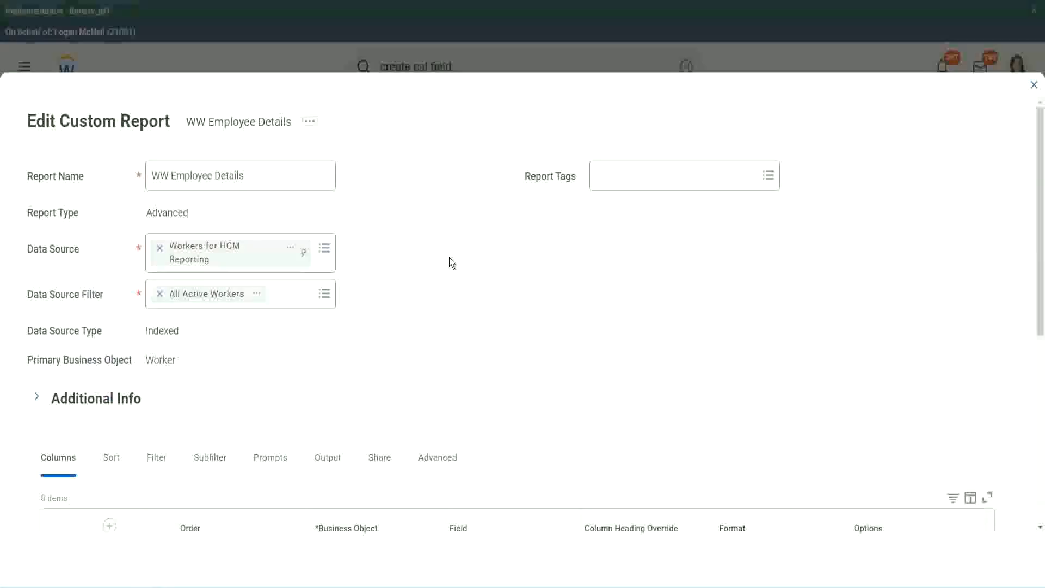
Add a new Worker column row beneath the report's Experience Bands column.
{"action": "scroll", "coordinate": [381, 452], "scroll_direction": "down", "scroll_amount": 8}
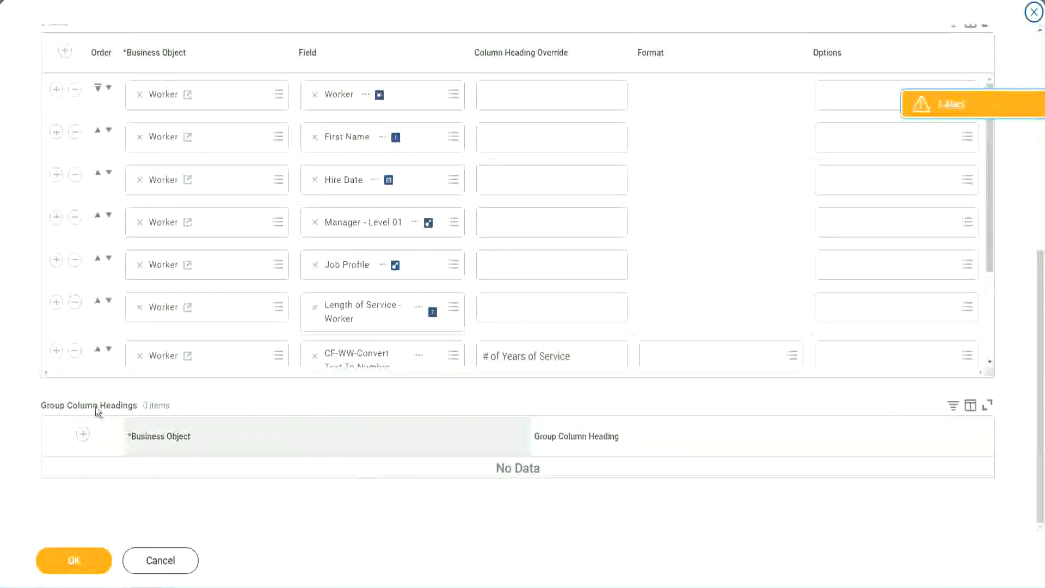
{"action": "scroll", "coordinate": [220, 267], "scroll_direction": "down", "scroll_amount": 3}
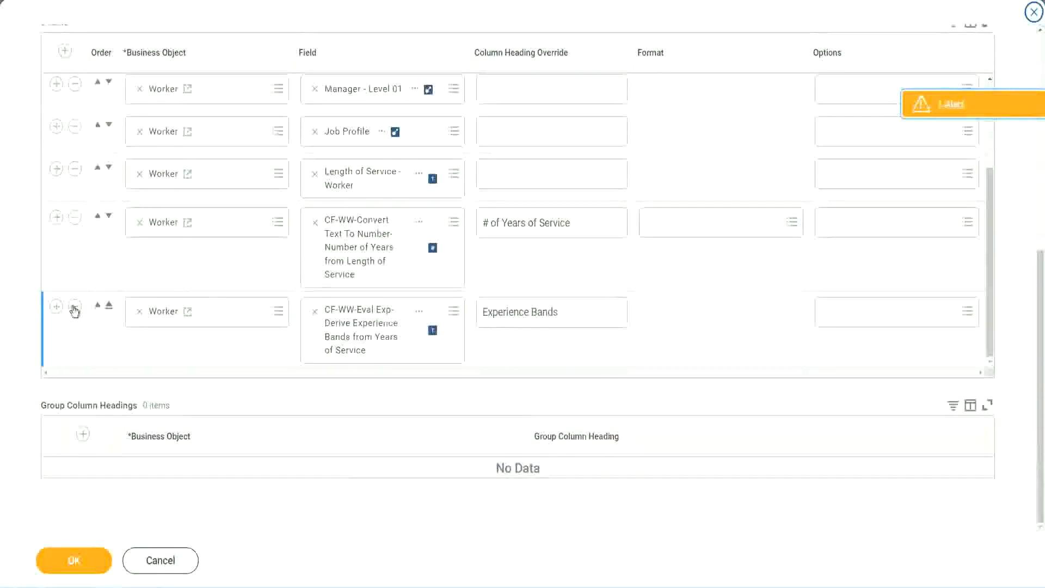
{"action": "left_click", "coordinate": [56, 305]}
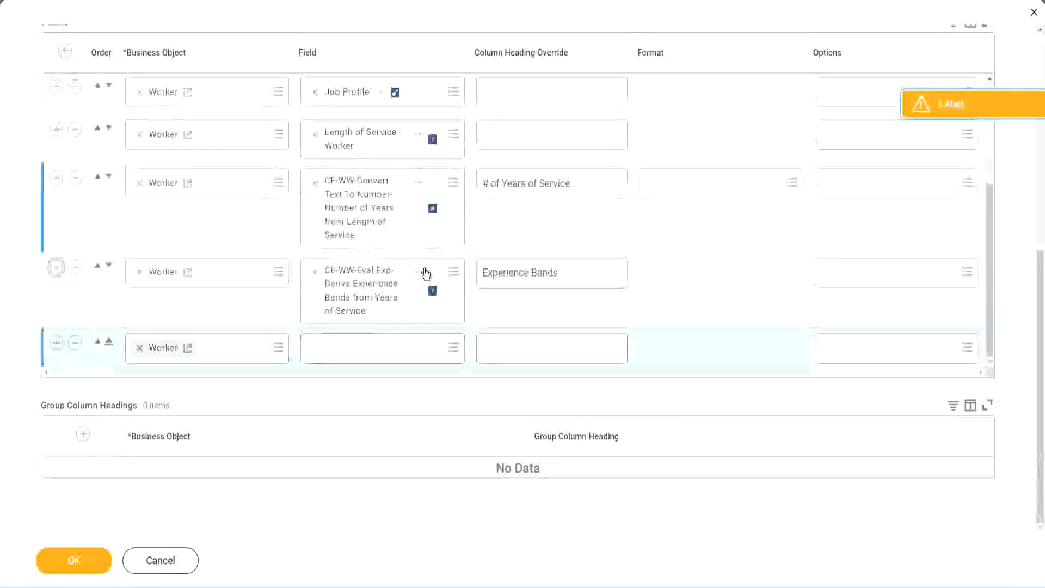
Search for "CF-WW-Eval Exp Band" and set the new row's field to CF-WW-Eval Exp Band-Determine Experience Bands from Years of Service.
{"action": "right_click", "coordinate": [364, 293]}
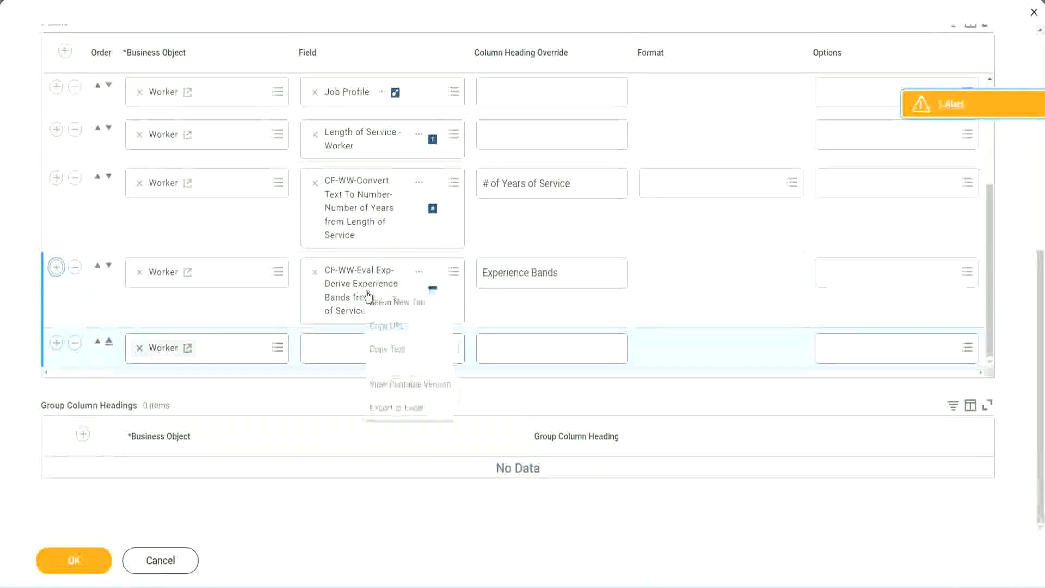
{"action": "left_click", "coordinate": [391, 351]}
{"action": "left_click", "coordinate": [327, 354]}
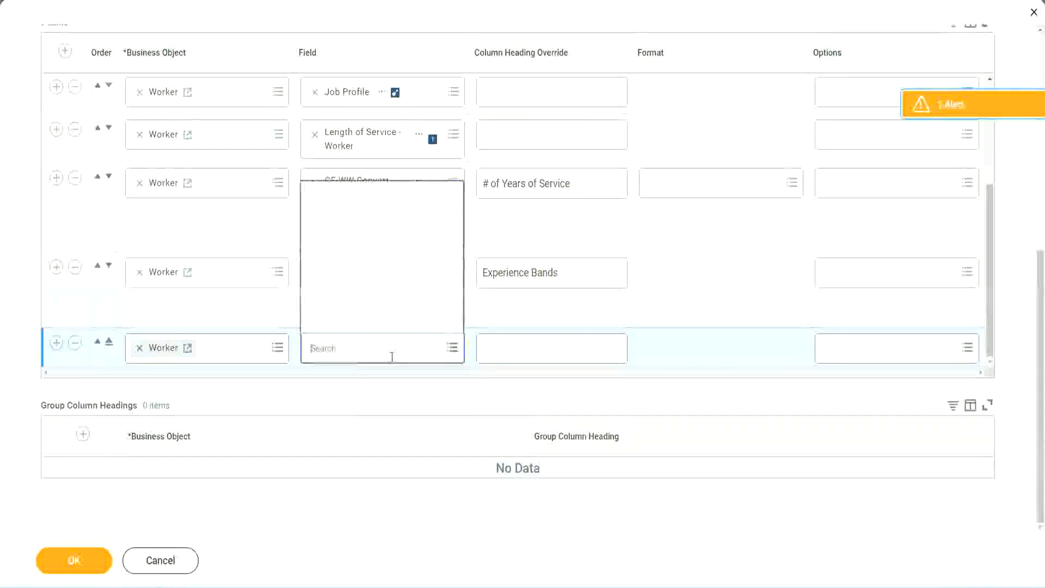
{"action": "key", "text": "ctrl+v"}
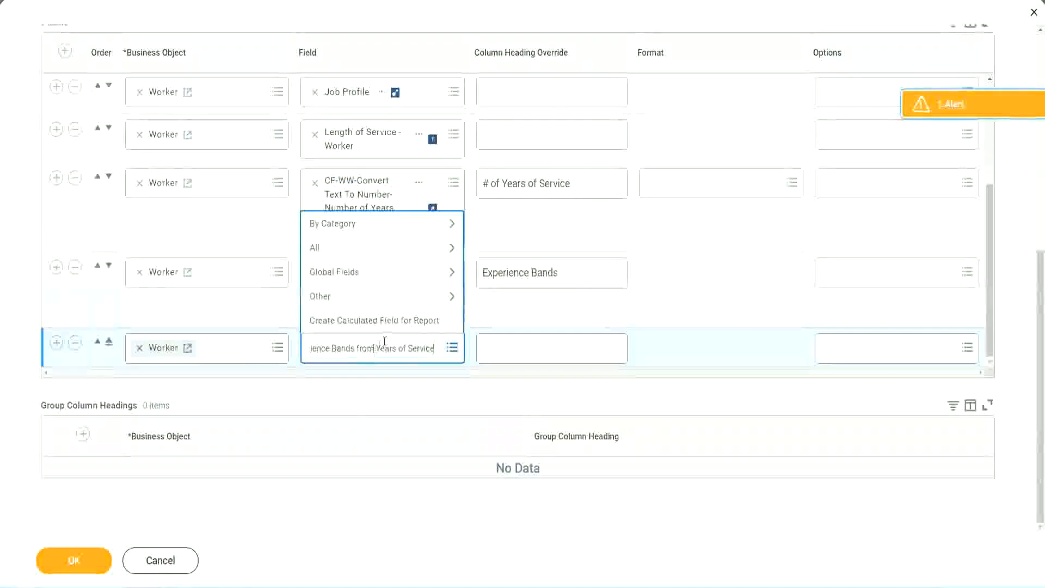
{"action": "key", "text": "ctrl+a"}
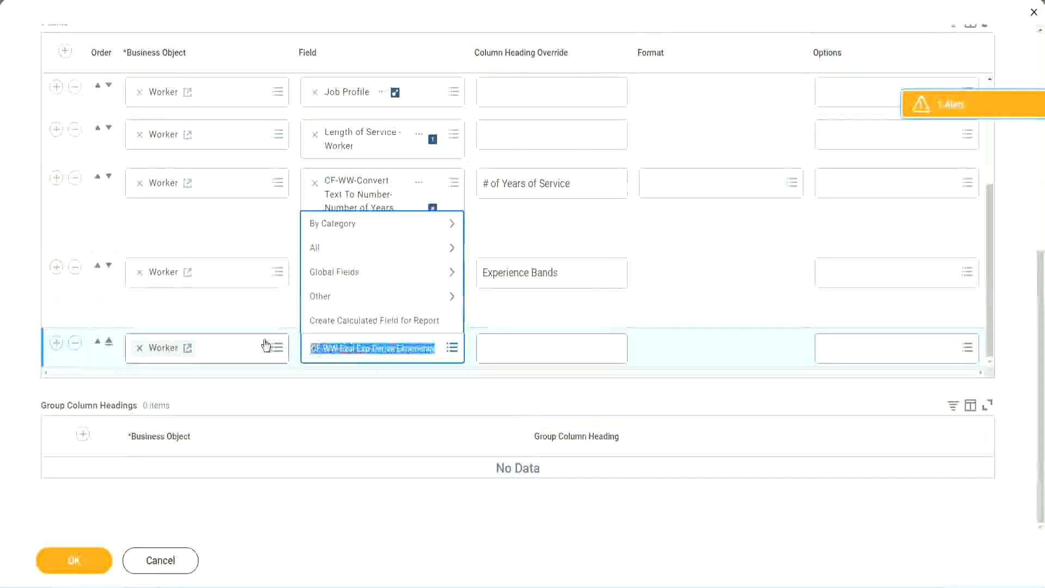
{"action": "left_click", "coordinate": [390, 355]}
{"action": "key", "text": "BackSpace"}
{"action": "type", "text": "Band"}
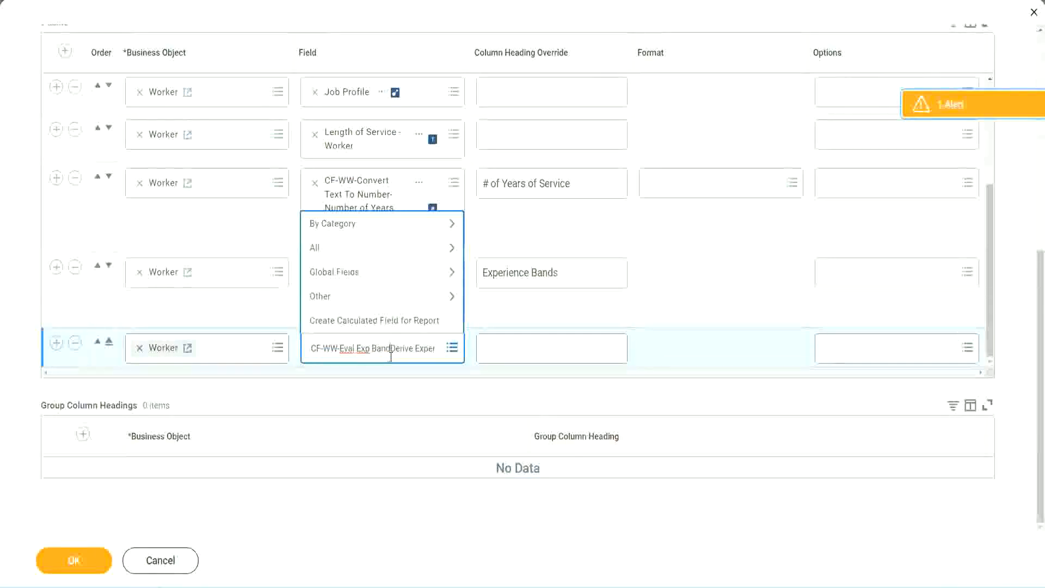
{"action": "key", "text": "Delete"}
{"action": "key", "text": "Delete"}
{"action": "key", "text": "Delete"}
{"action": "key", "text": "Delete"}
{"action": "key", "text": "Delete"}
{"action": "key", "text": "Delete"}
{"action": "key", "text": "Delete"}
{"action": "key", "text": "Delete"}
{"action": "key", "text": "Delete"}
{"action": "key", "text": "Delete"}
{"action": "key", "text": "Delete"}
{"action": "key", "text": "Delete"}
{"action": "key", "text": "Delete"}
{"action": "key", "text": "Delete"}
{"action": "key", "text": "Delete"}
{"action": "key", "text": "Delete"}
{"action": "key", "text": "Delete"}
{"action": "key", "text": "Return"}
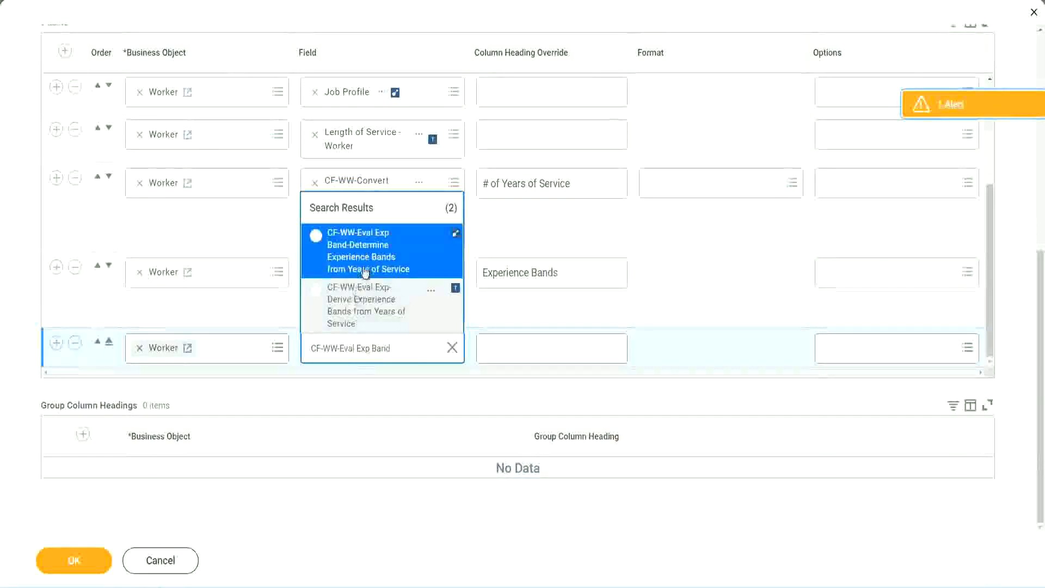
{"action": "left_click", "coordinate": [381, 258]}
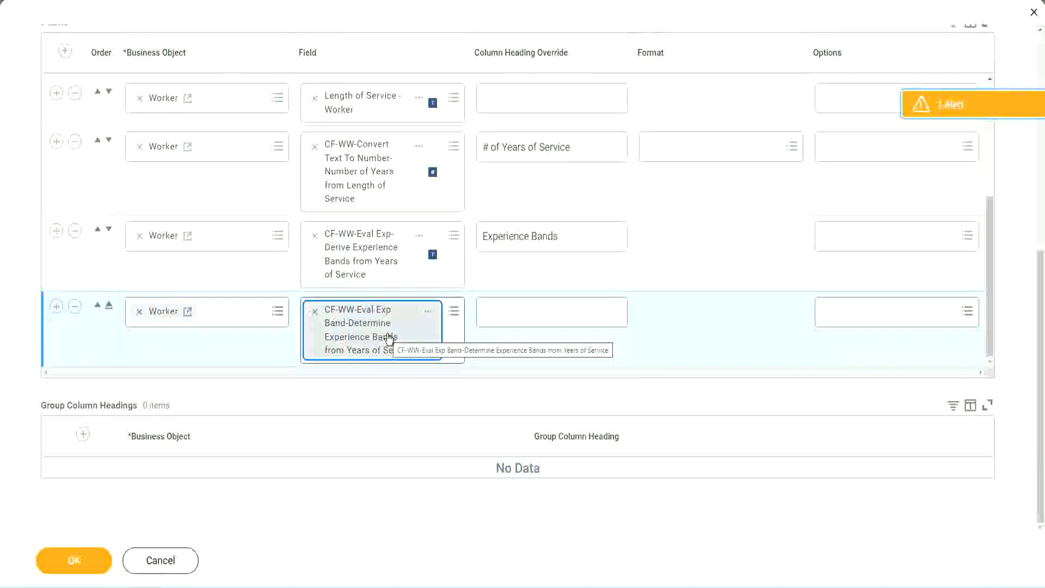
Set the new column's heading override to "Experience Bands (Eval Exp Bands)" and submit the report changes.
{"action": "left_click", "coordinate": [575, 237]}
{"action": "key", "text": "ctrl+c"}
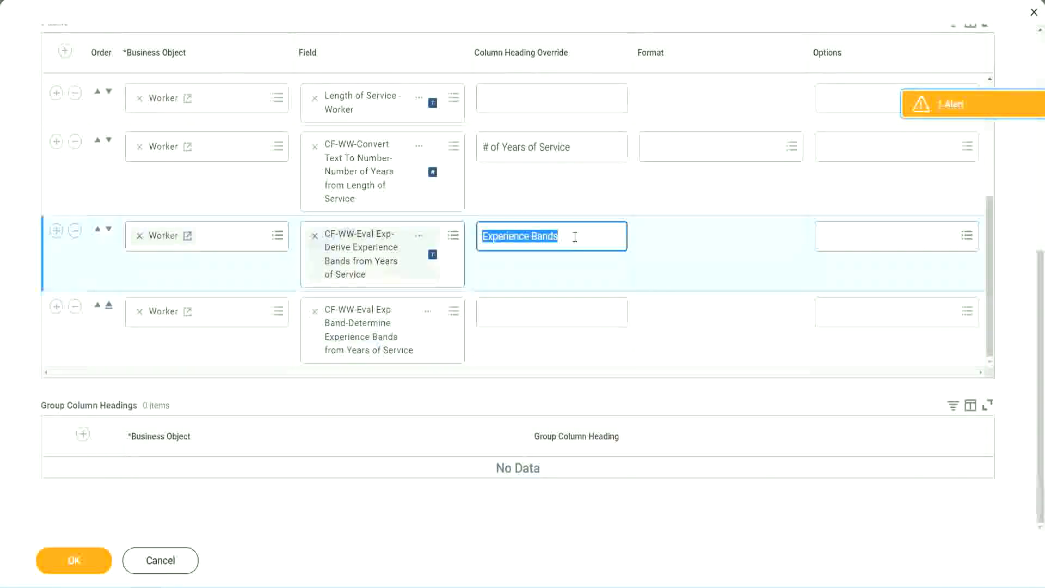
{"action": "left_click", "coordinate": [508, 311]}
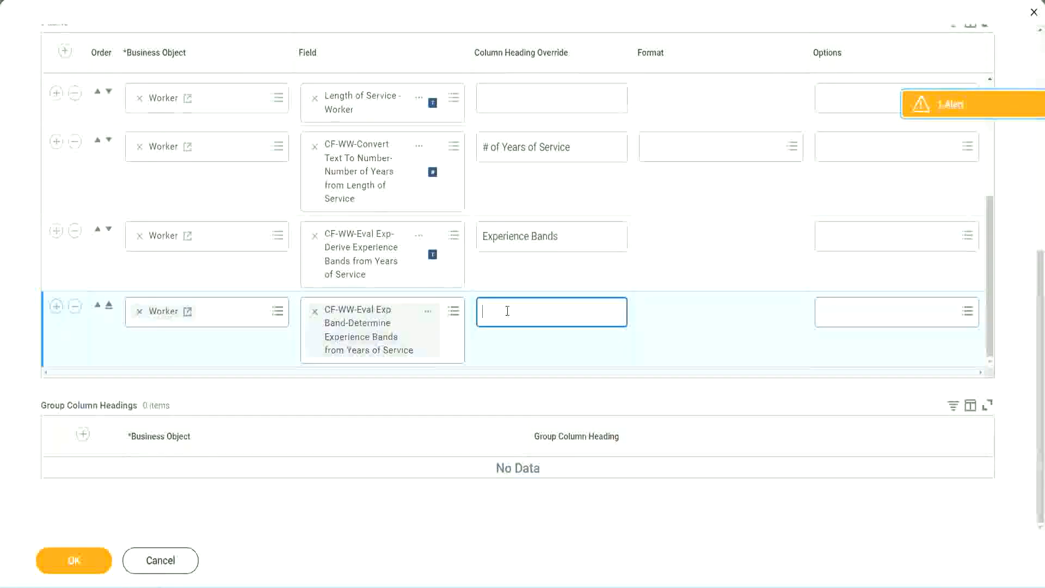
{"action": "key", "text": "ctrl+v"}
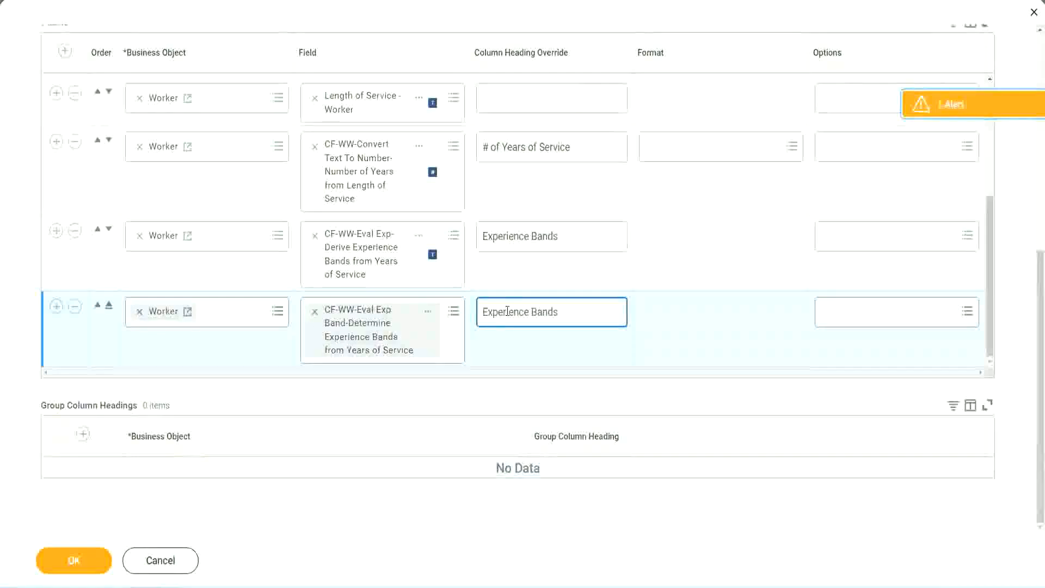
{"action": "type", "text": "(Eval E"}
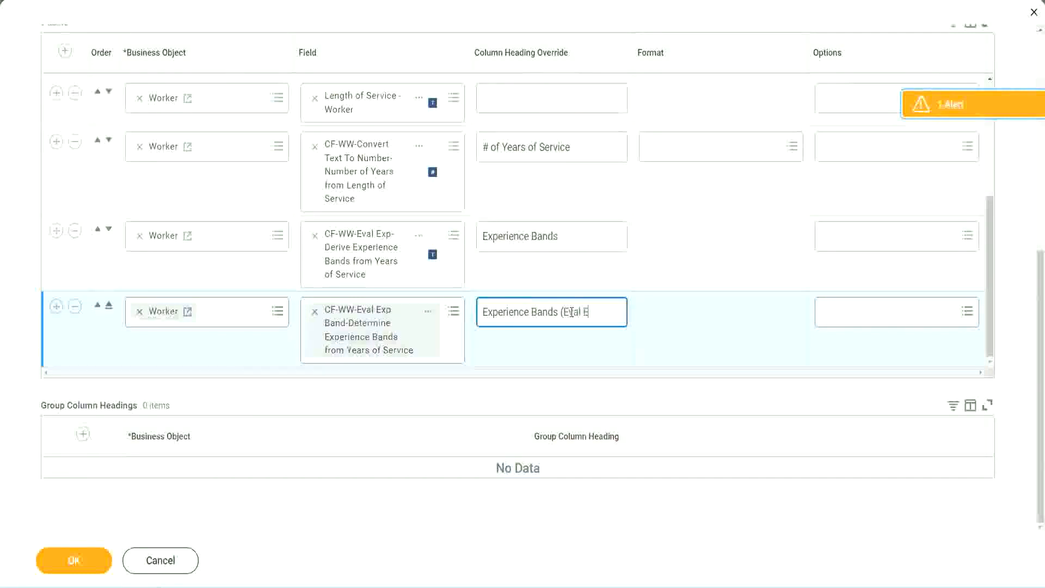
{"action": "type", "text": "xp Bands)"}
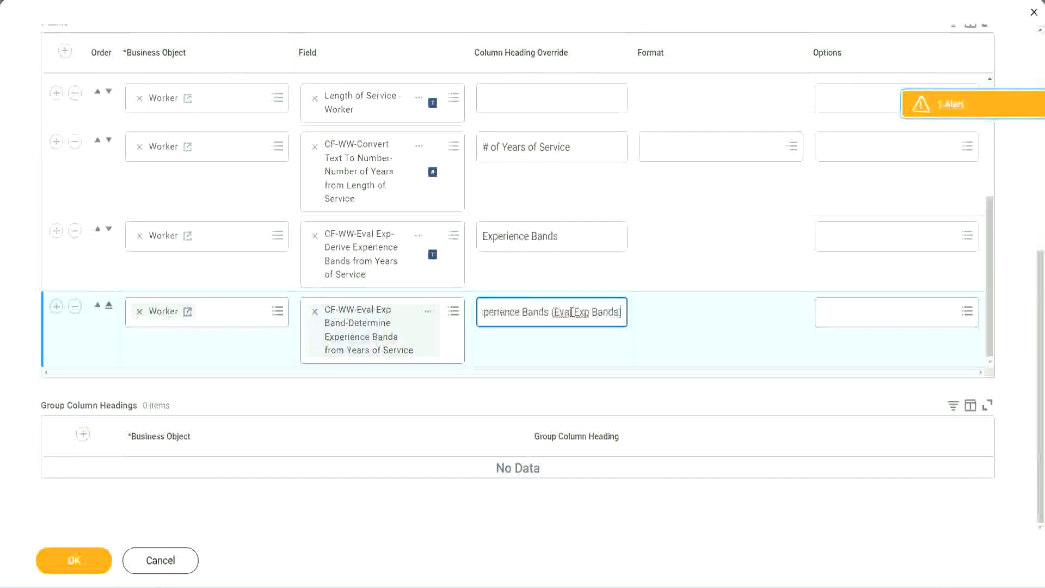
{"action": "double_click", "coordinate": [582, 312]}
{"action": "left_click", "coordinate": [602, 308]}
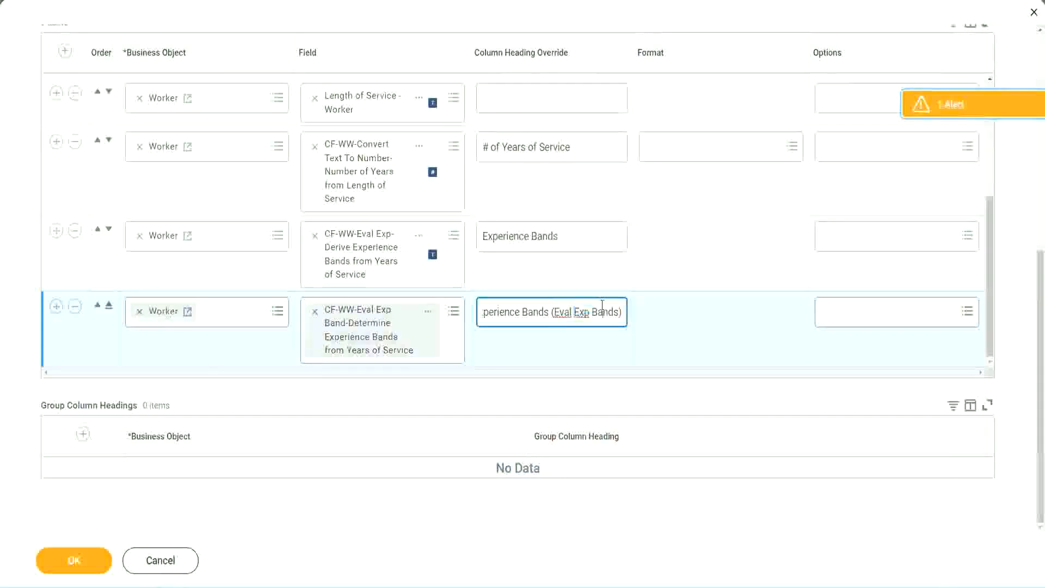
{"action": "left_click", "coordinate": [80, 563]}
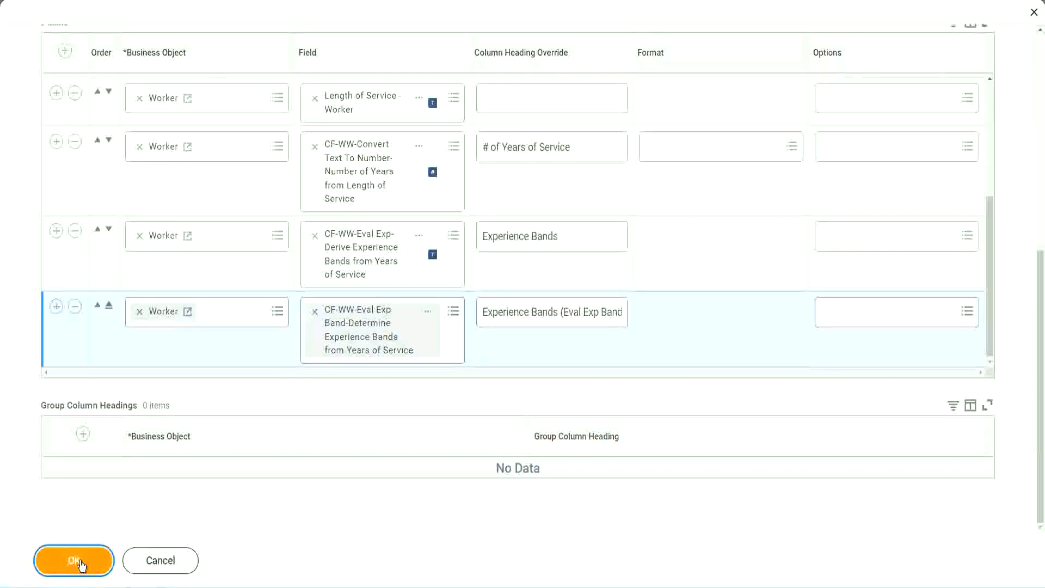